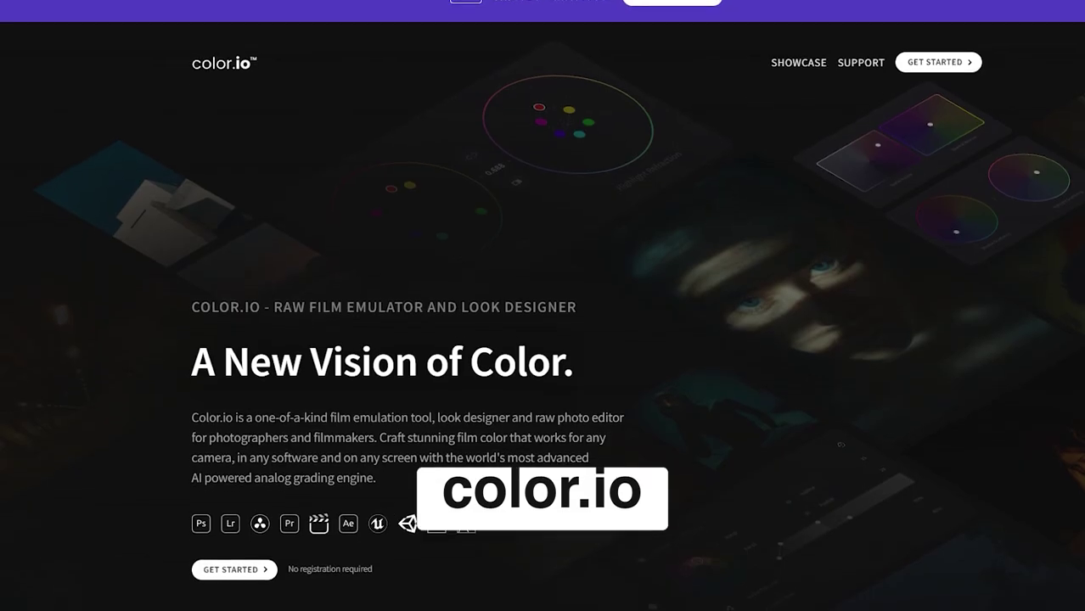
# Drag the spotlight clip's Grain Density slider all the way to 100%
pyautogui.scroll(-6, 543, 305)
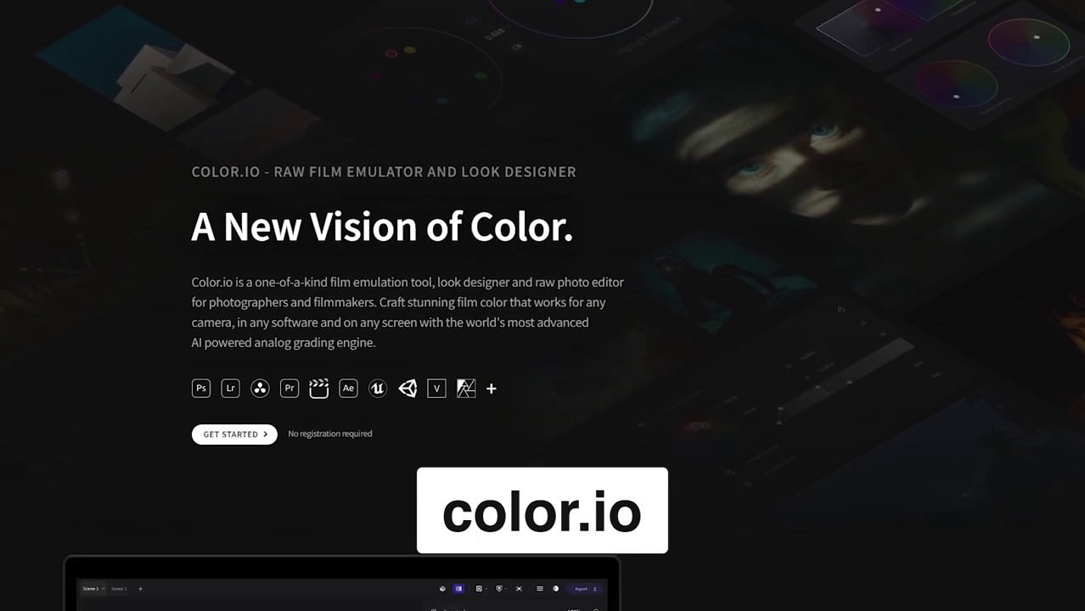
pyautogui.scroll(-3, 543, 305)
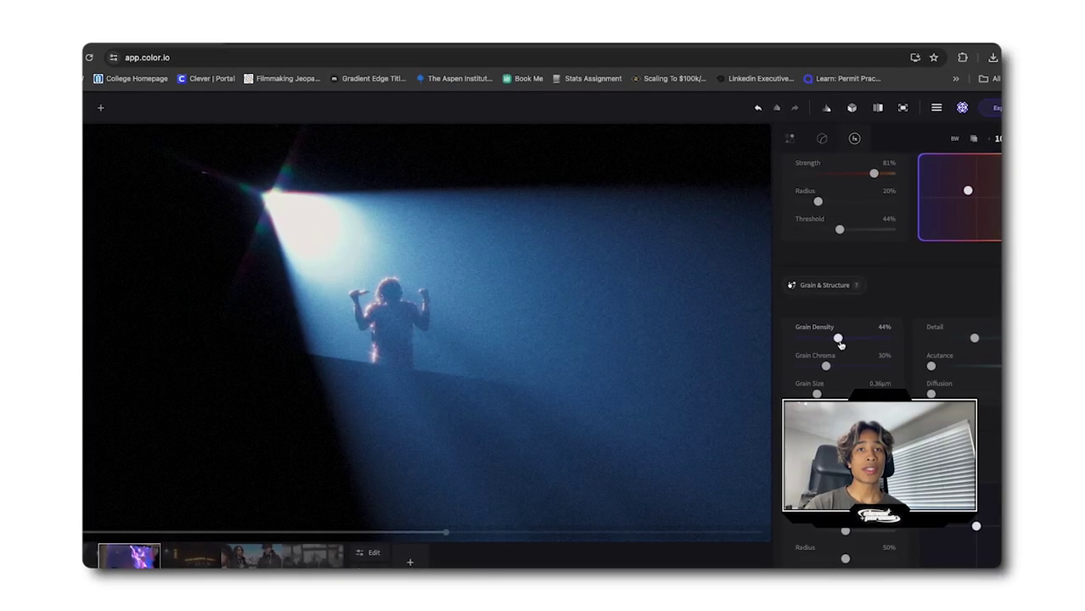
pyautogui.moveTo(830, 338); pyautogui.dragTo(906, 339)
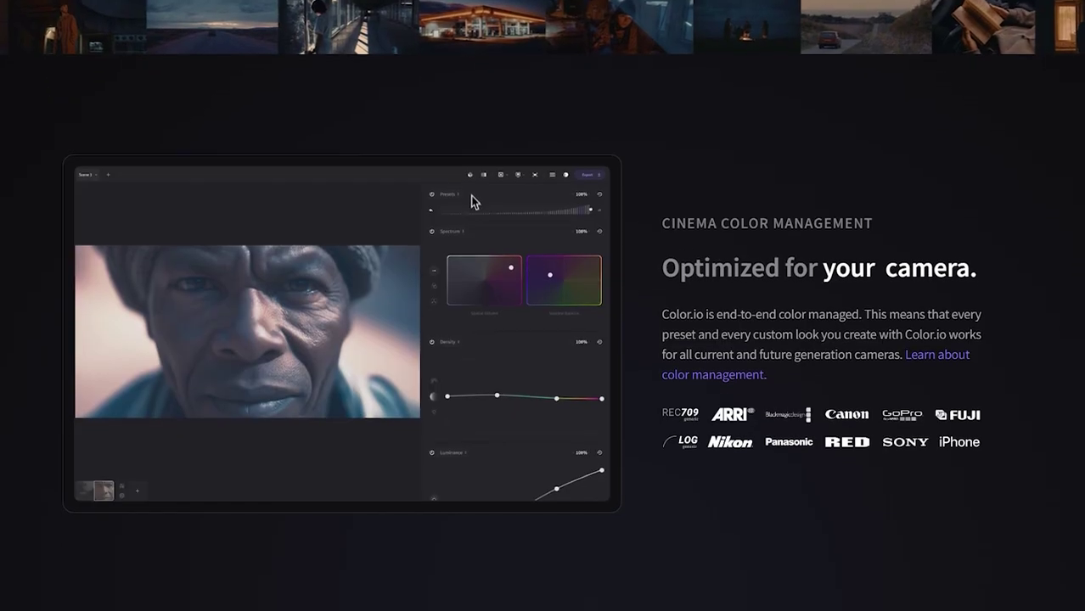
pyautogui.scroll(-3, 543, 306)
pyautogui.scroll(-3, 542, 305)
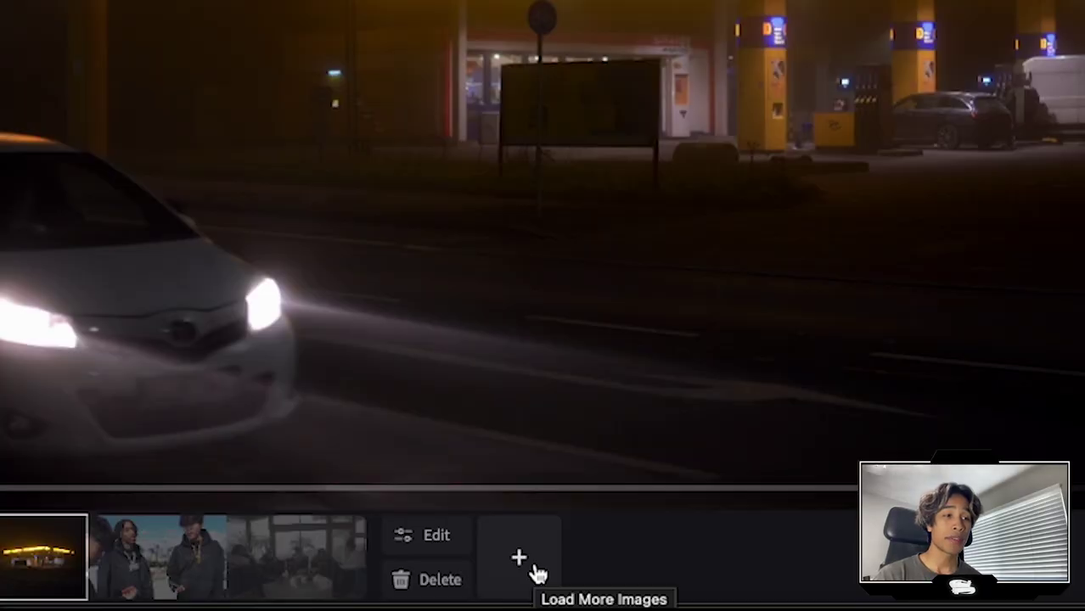
pyautogui.click(406, 589)
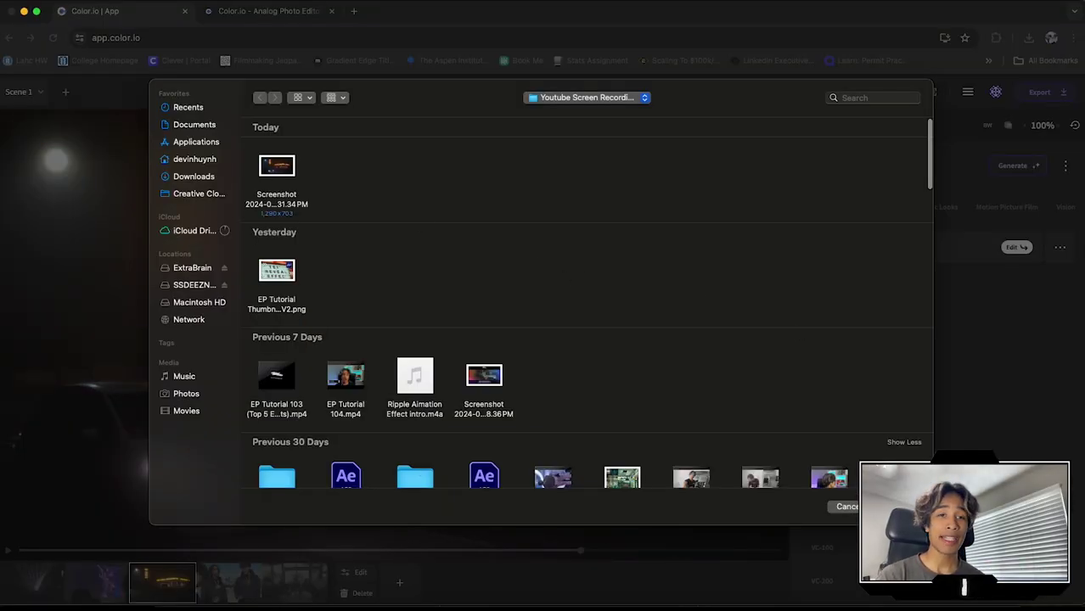
pyautogui.click(851, 509)
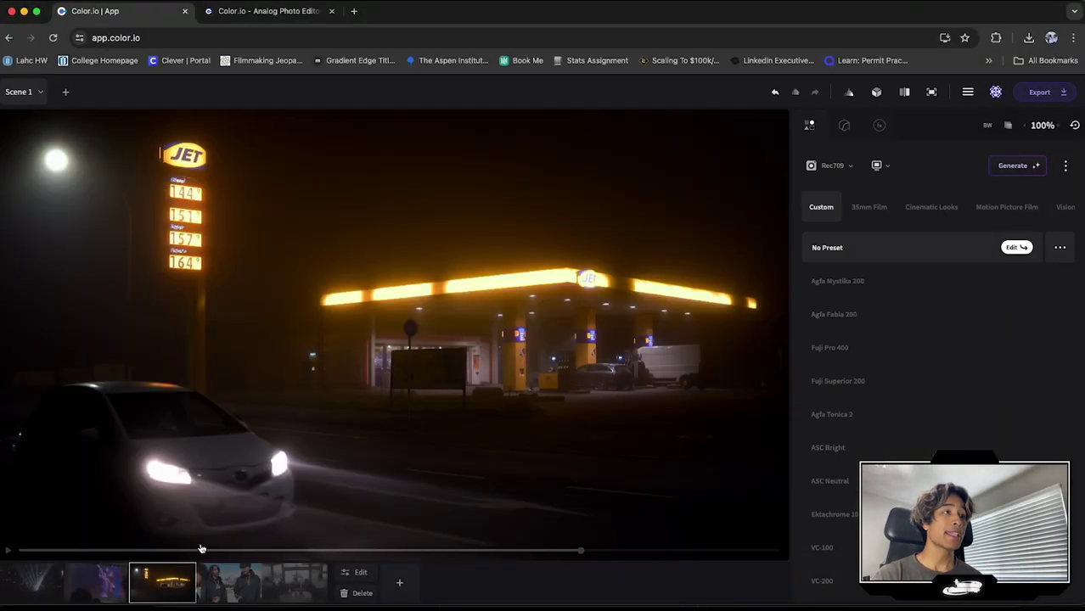
# Apply the Vision 3 200T 5213 look from the 35mm Film presets to the gas-station clip
pyautogui.click(859, 209)
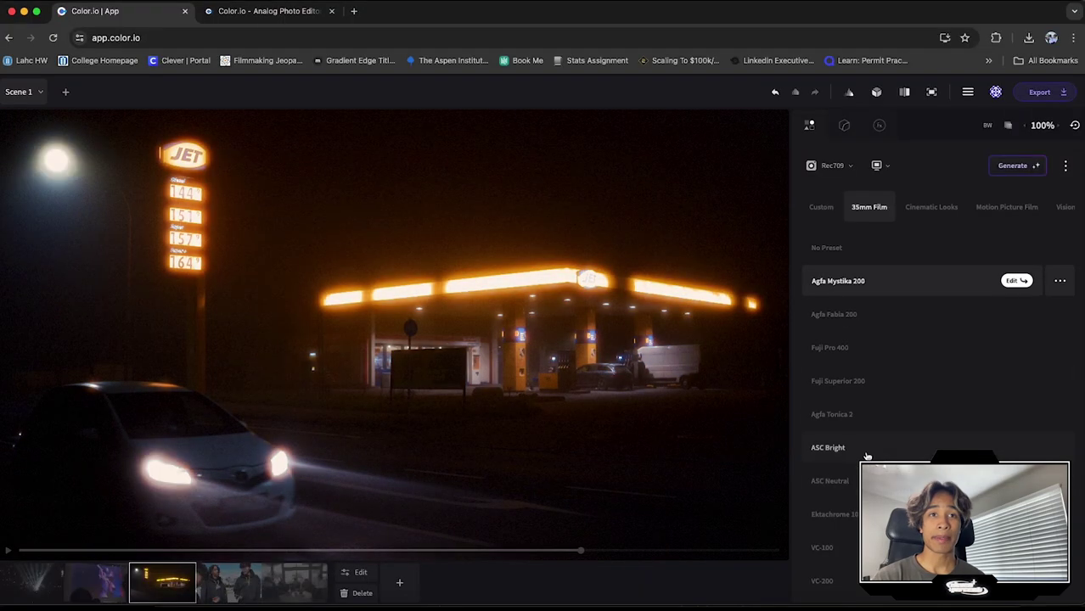
pyautogui.scroll(-2, 527, 458)
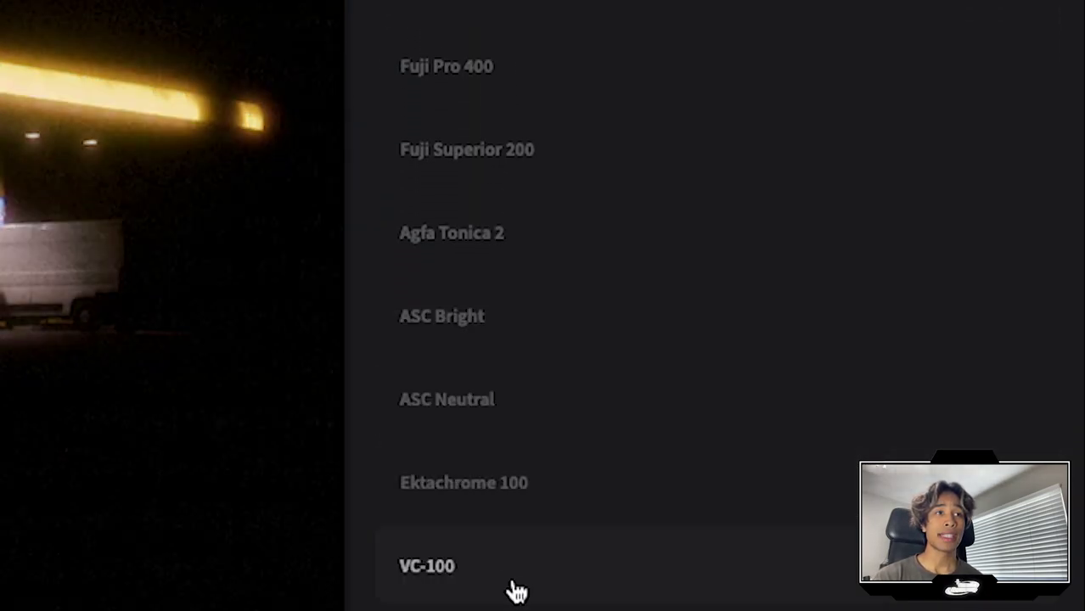
pyautogui.scroll(-1, 515, 587)
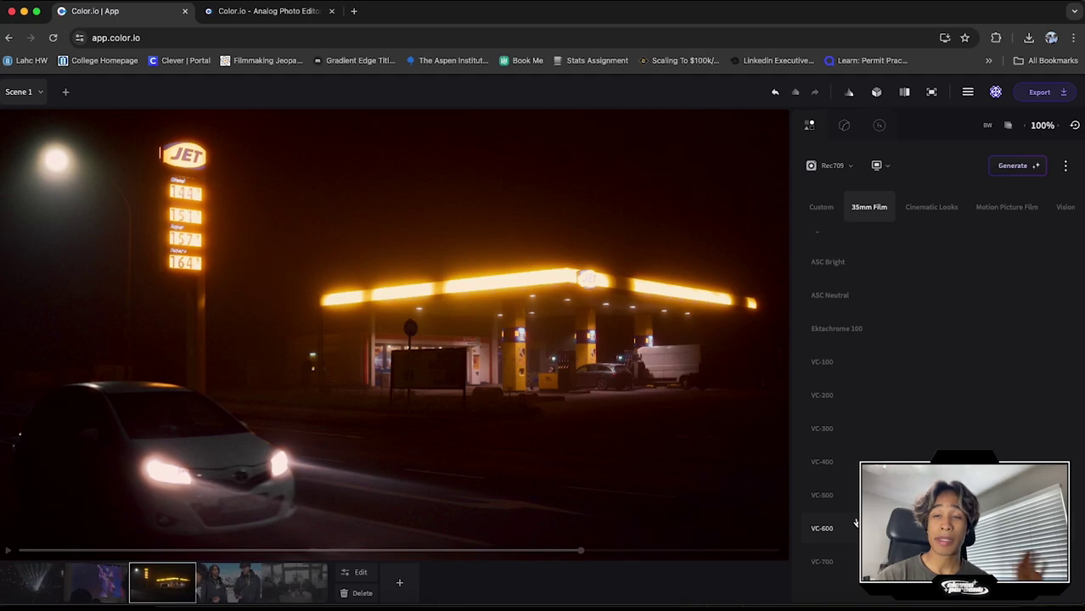
pyautogui.scroll(-3, 854, 504)
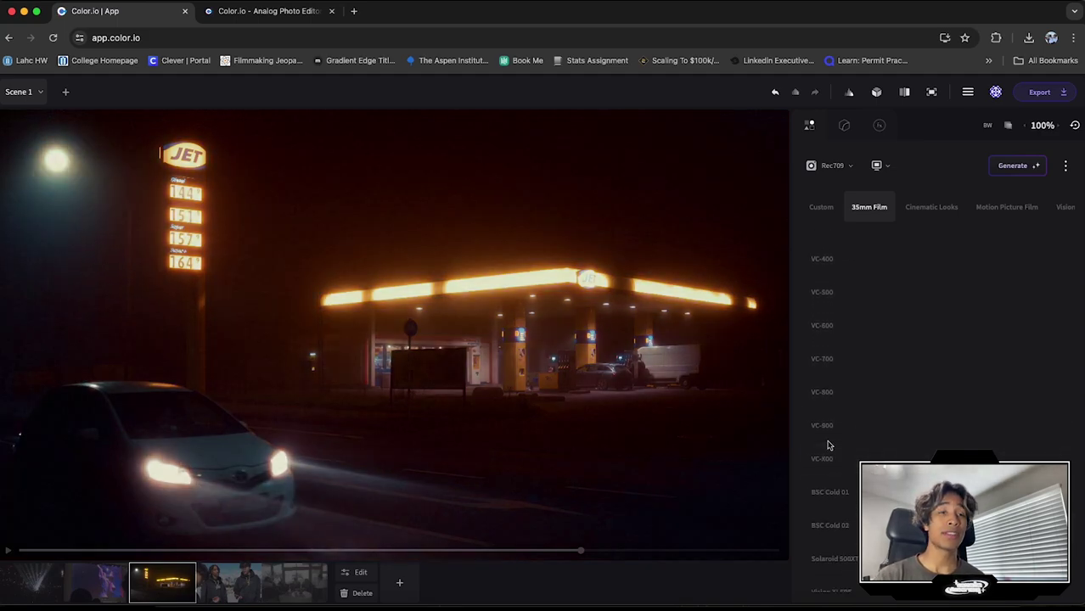
pyautogui.scroll(-3, 835, 488)
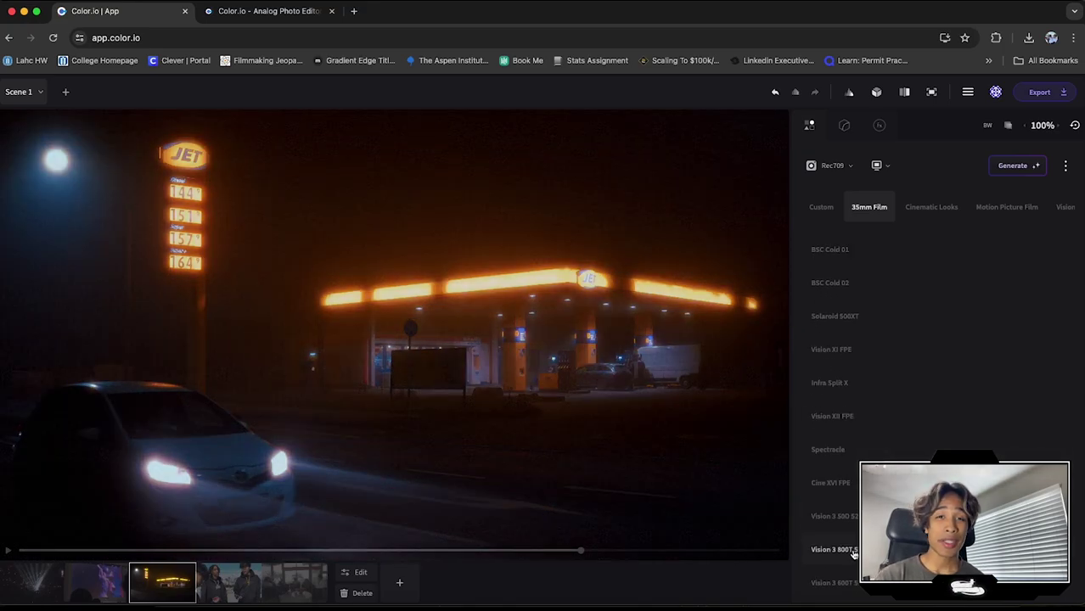
pyautogui.scroll(-3, 854, 553)
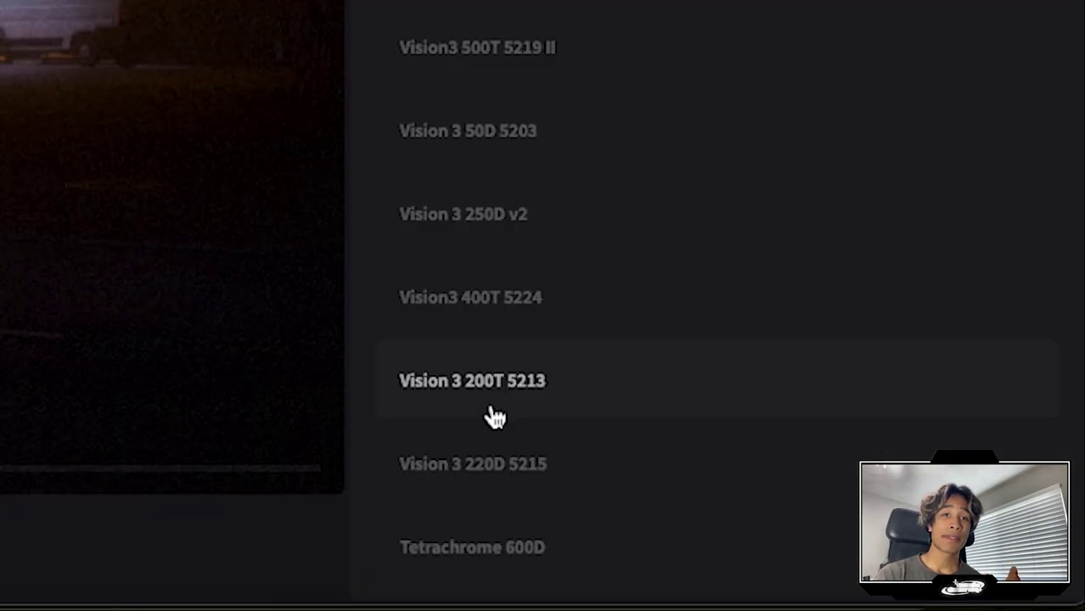
pyautogui.click(495, 416)
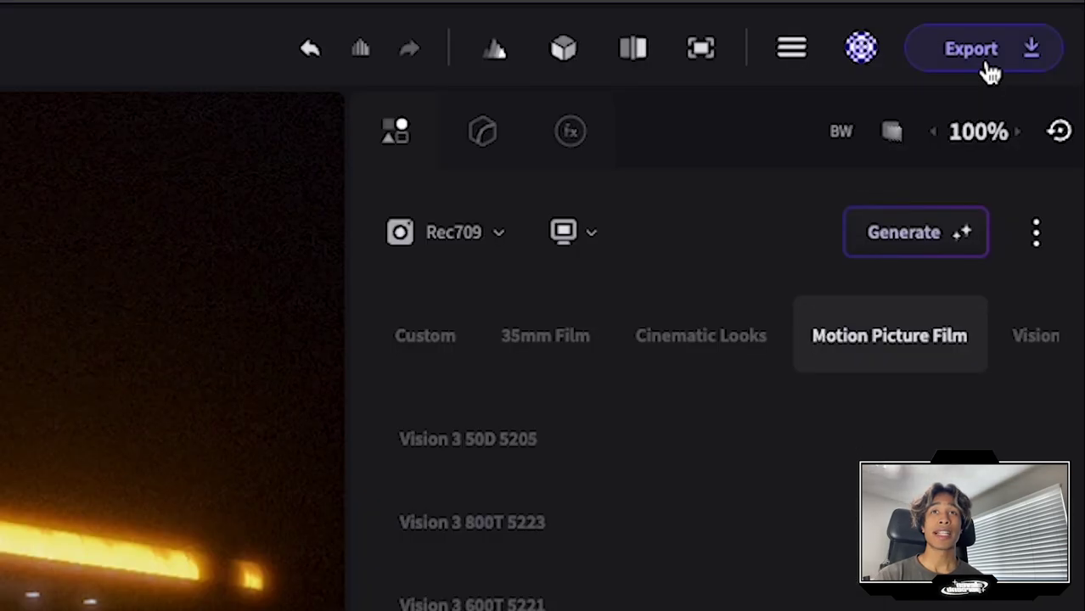
# Render the graded clip as 1080p video with Davinci Resolve destination, then scrub the download
pyautogui.click(1040, 93)
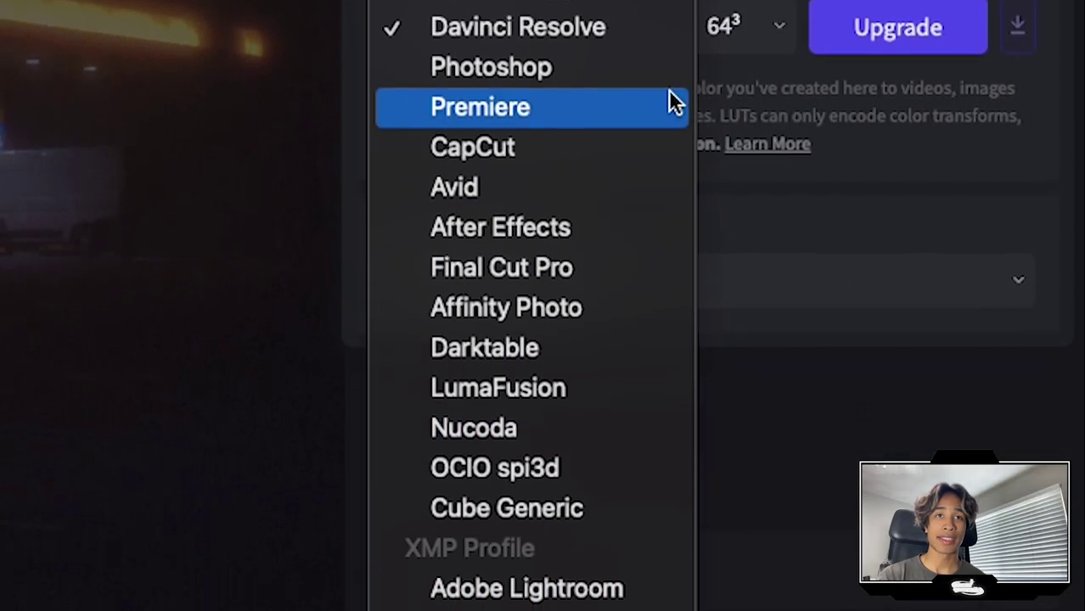
pyautogui.click(535, 56)
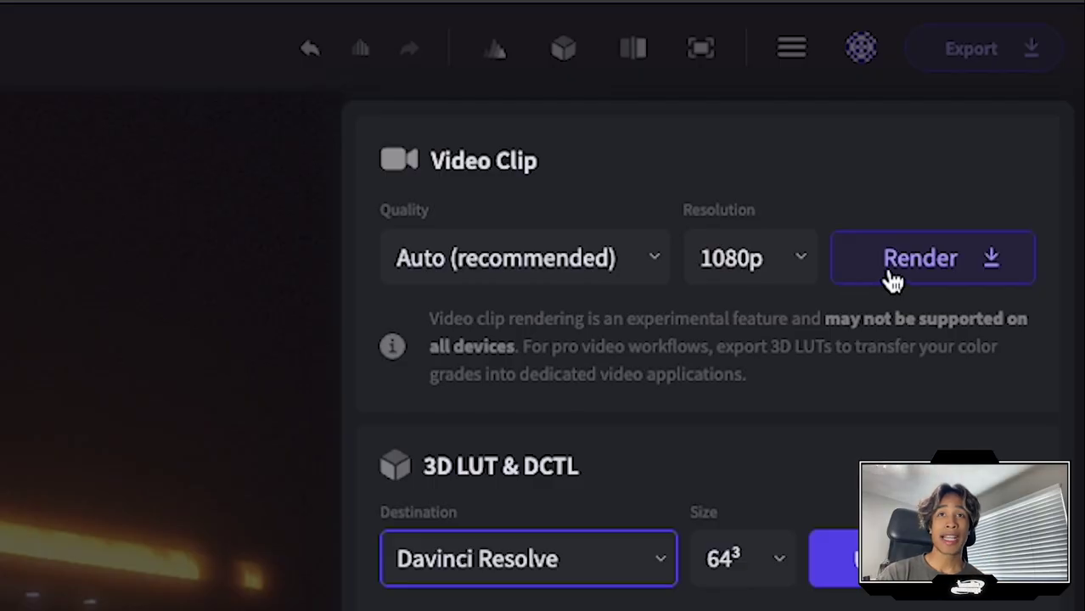
pyautogui.click(892, 279)
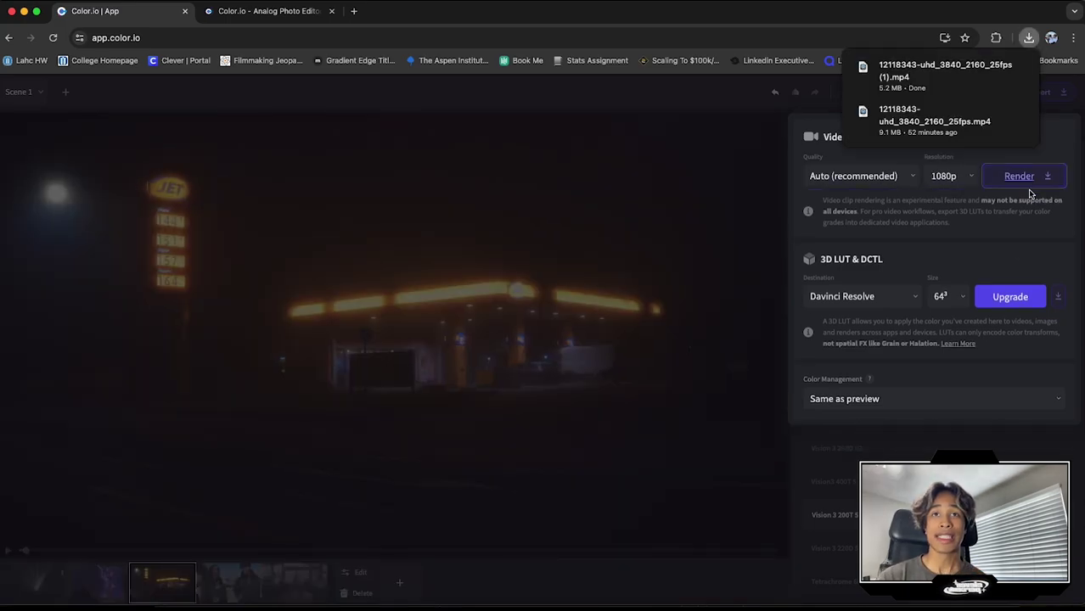
pyautogui.click(945, 70)
pyautogui.moveTo(407, 581); pyautogui.dragTo(747, 580)
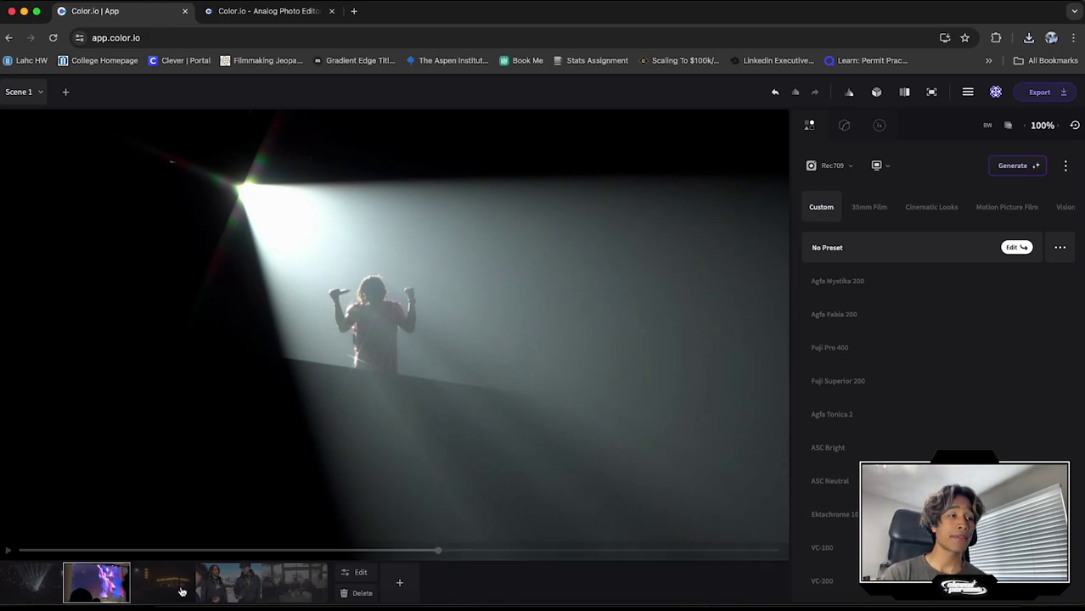
pyautogui.click(28, 585)
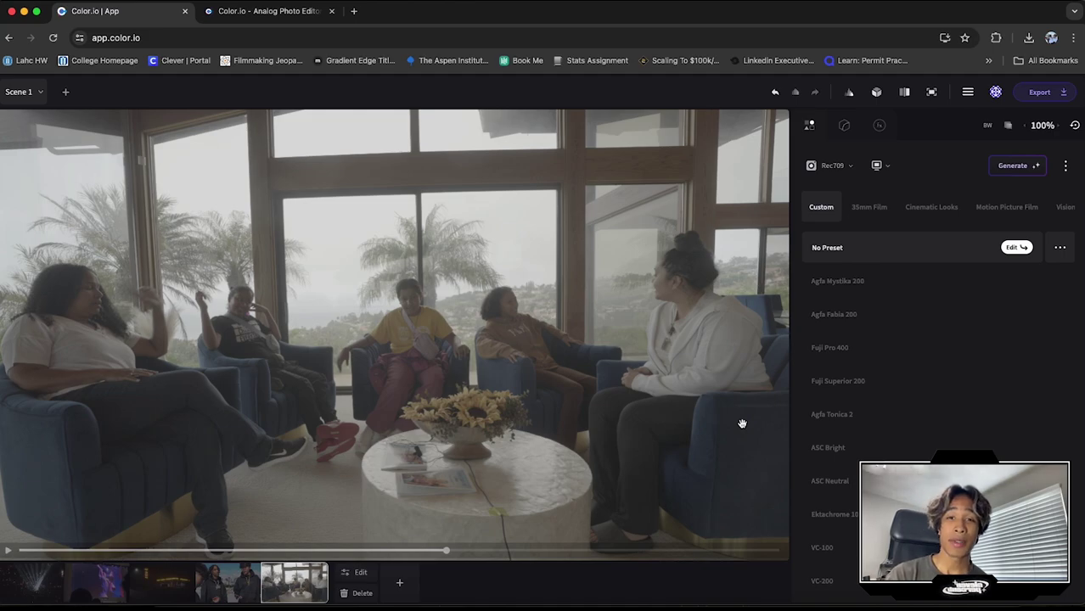
pyautogui.click(120, 583)
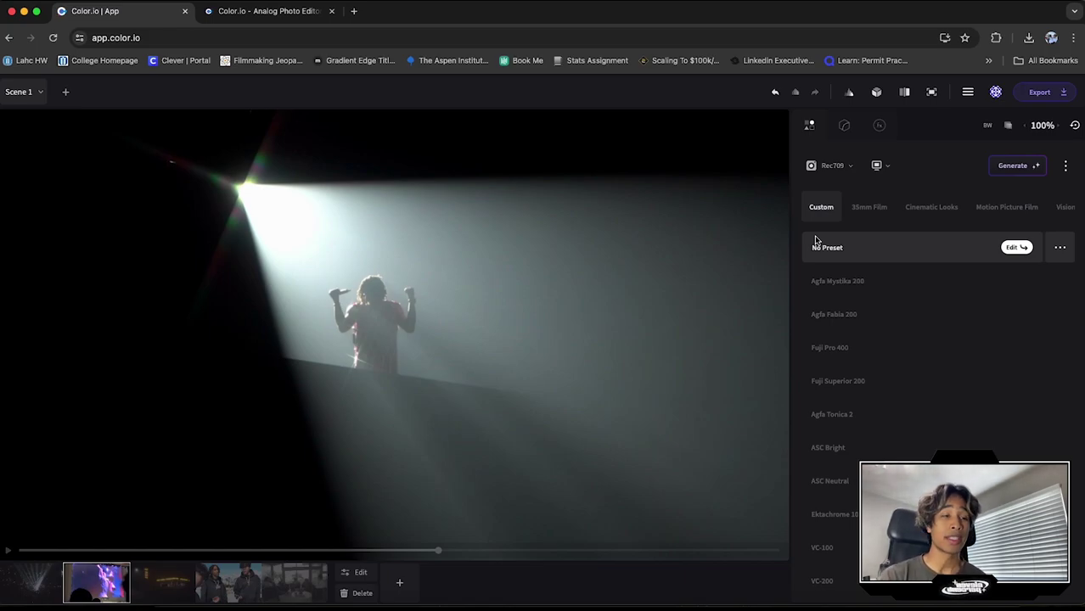
# In the Balance adjustments, fine-tune the spatial volume to brighten the light beam
pyautogui.click(845, 125)
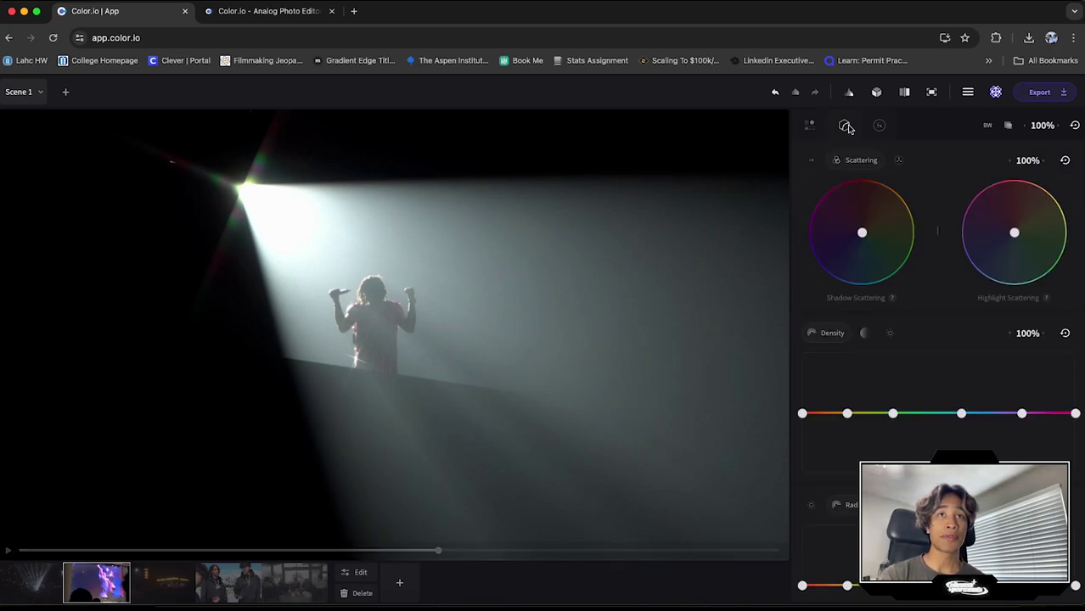
pyautogui.click(847, 126)
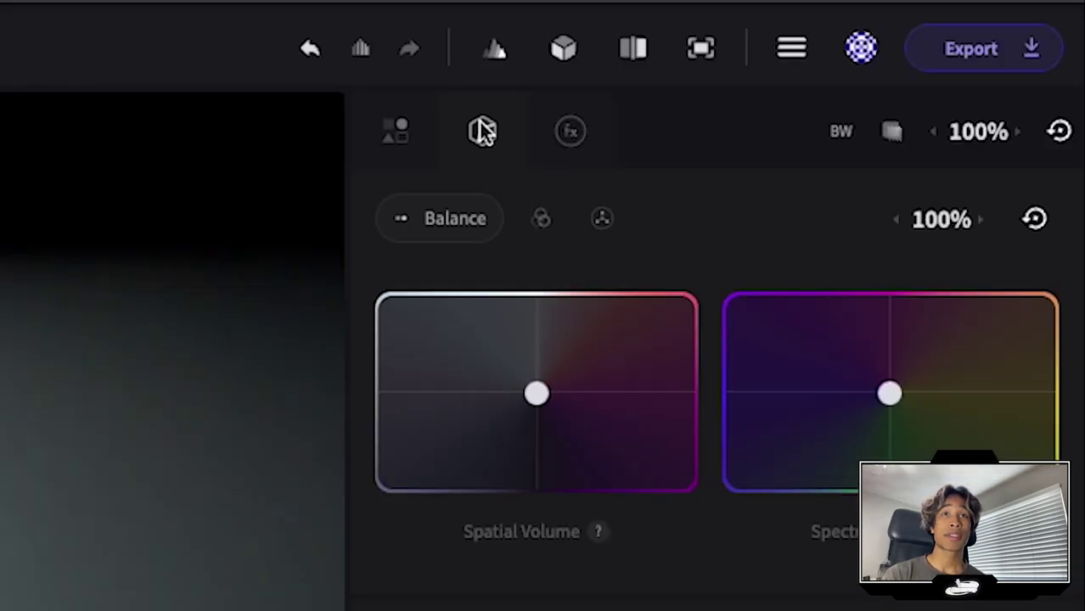
pyautogui.scroll(-2, 983, 335)
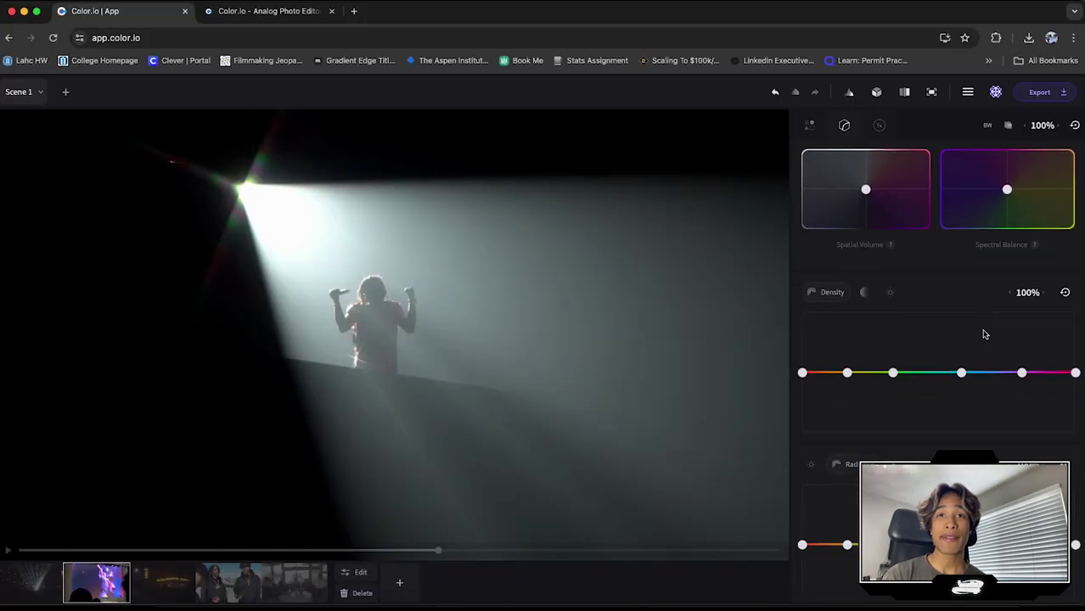
pyautogui.scroll(2, 981, 334)
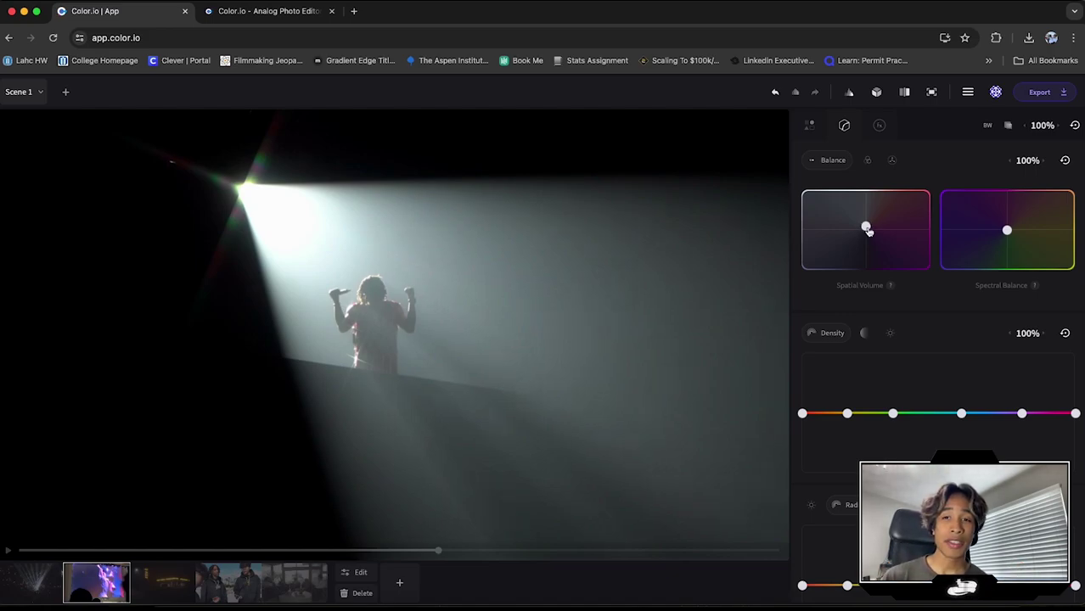
pyautogui.moveTo(867, 229); pyautogui.dragTo(718, 212)
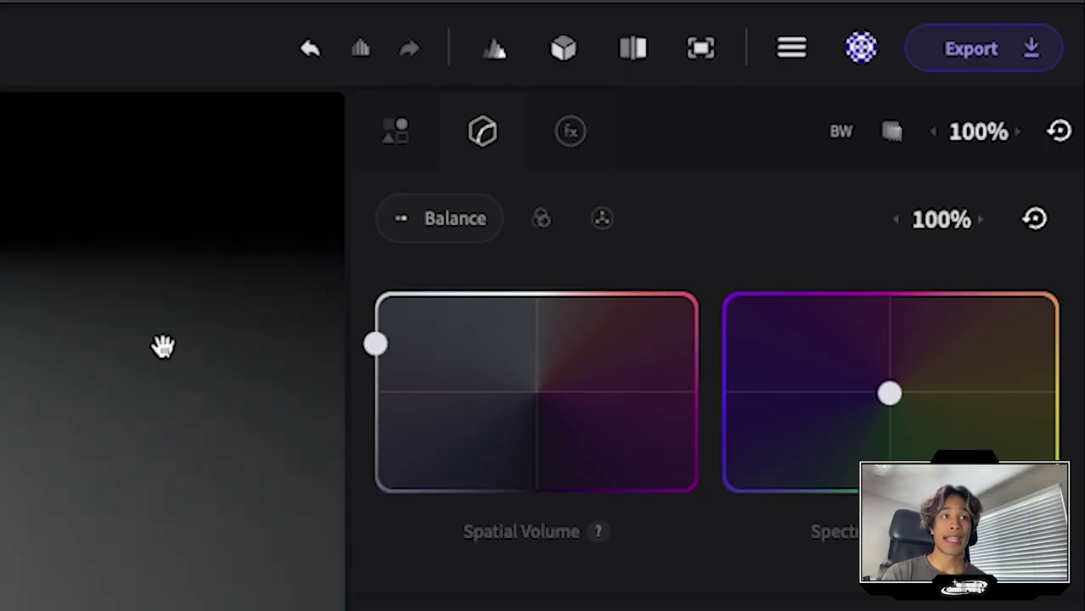
pyautogui.moveTo(163, 345); pyautogui.dragTo(529, 427)
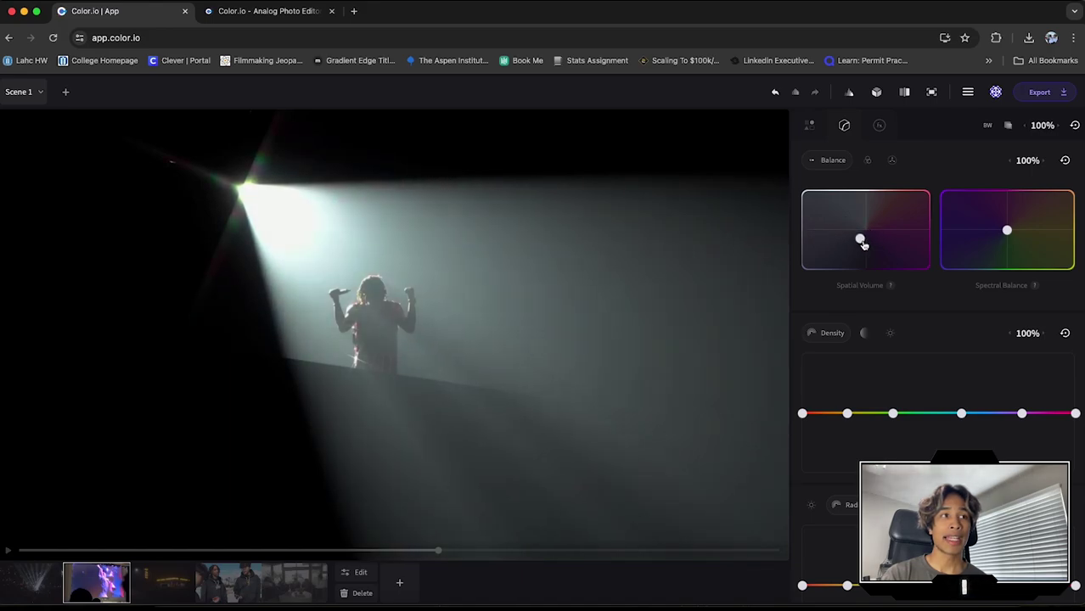
pyautogui.moveTo(863, 242); pyautogui.dragTo(834, 242)
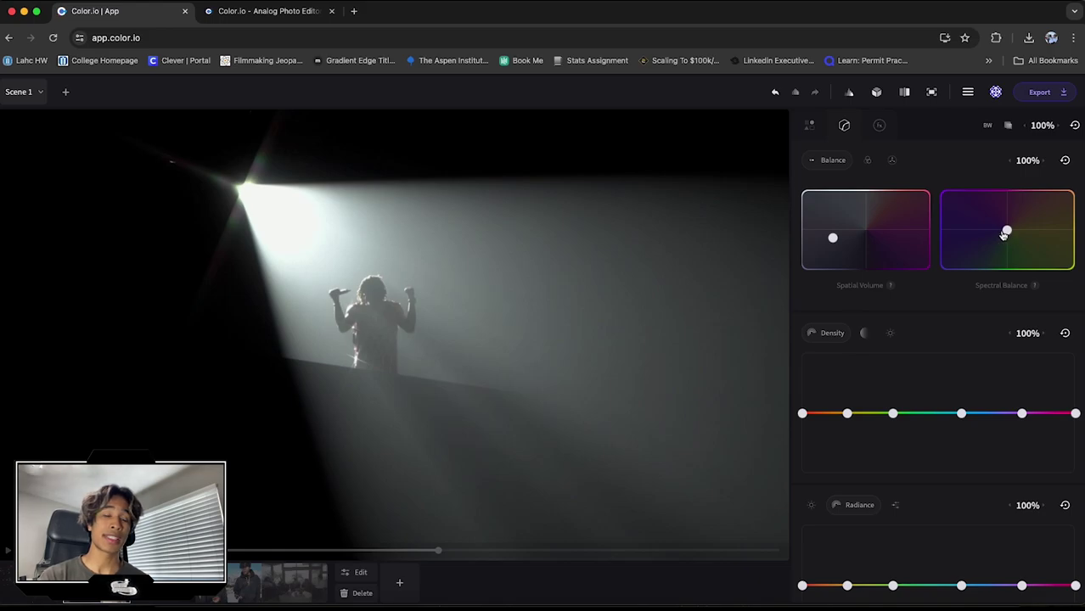
# Shift the spectral balance toward a cooler blue-grey tone instead of purple
pyautogui.moveTo(1005, 231); pyautogui.dragTo(984, 224)
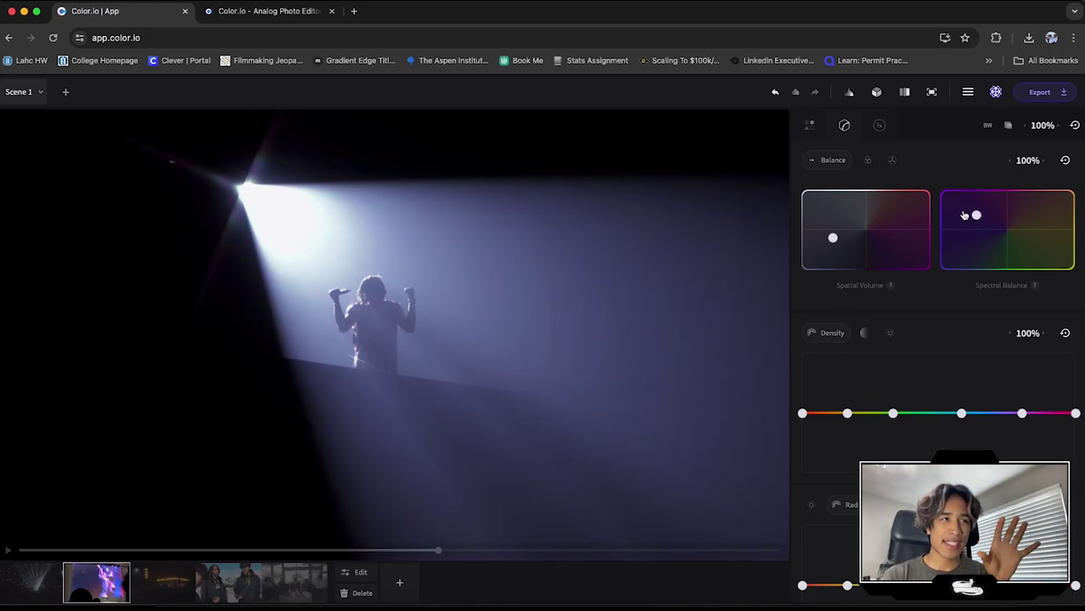
pyautogui.moveTo(964, 216); pyautogui.dragTo(964, 225)
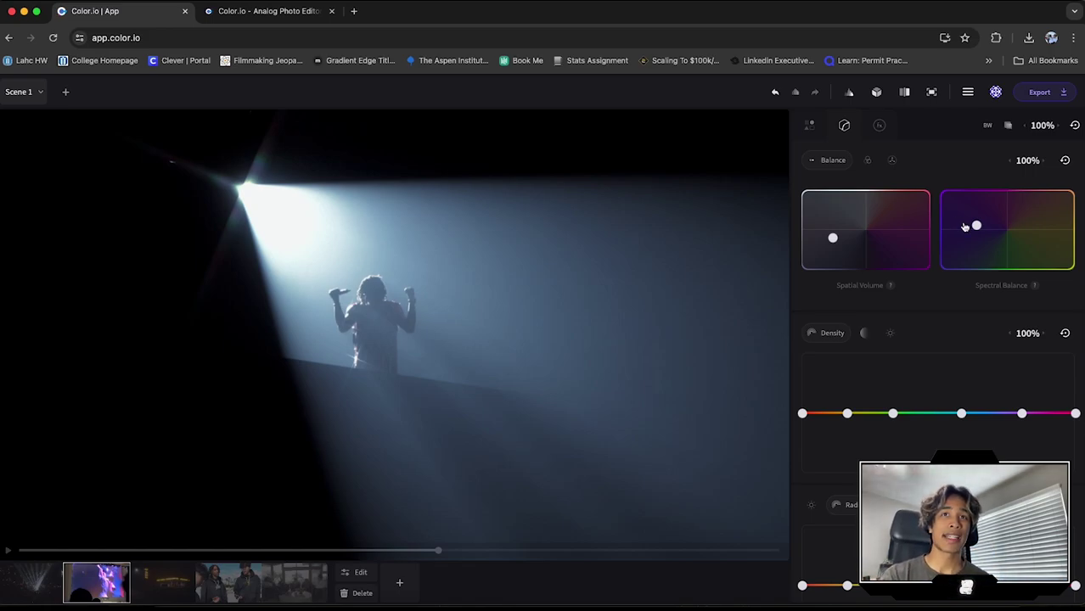
pyautogui.moveTo(972, 229); pyautogui.dragTo(975, 228)
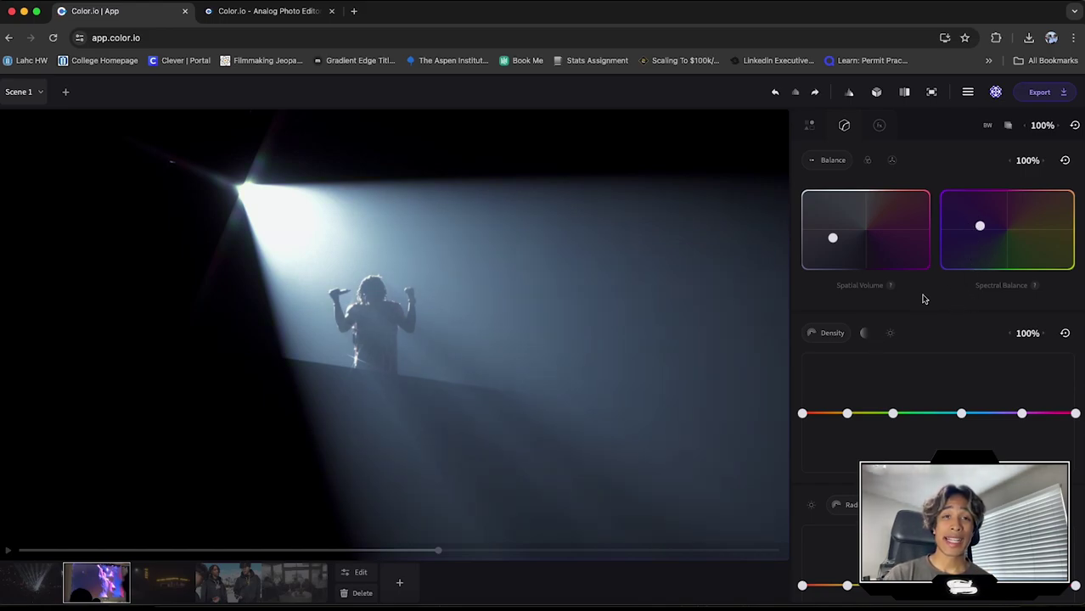
# Raise the blue point on the Density curve to deepen the blue tones
pyautogui.scroll(-2, 923, 299)
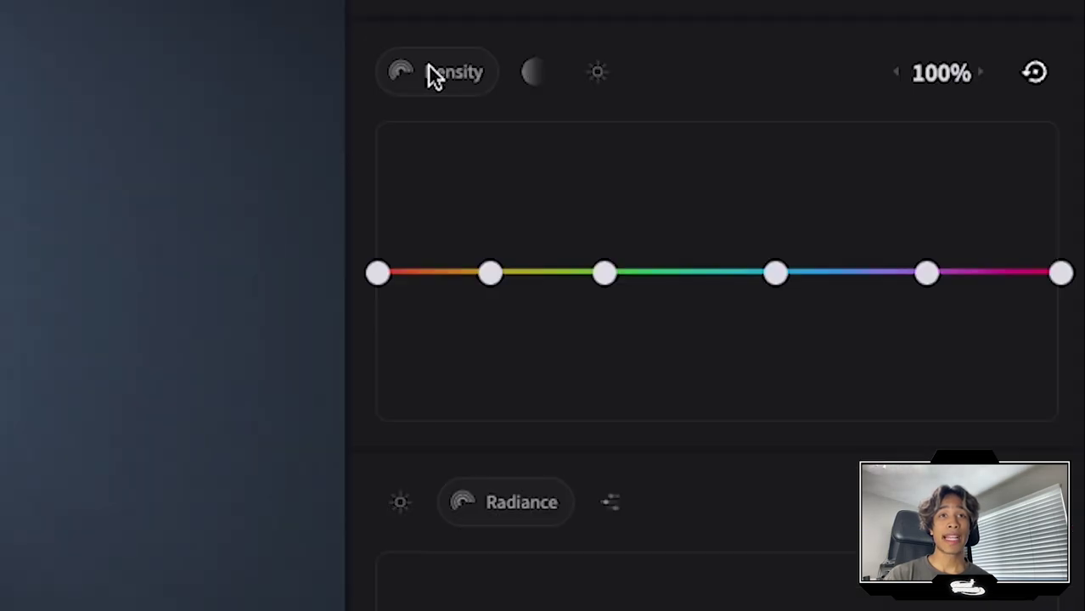
pyautogui.click(857, 281)
pyautogui.click(888, 282)
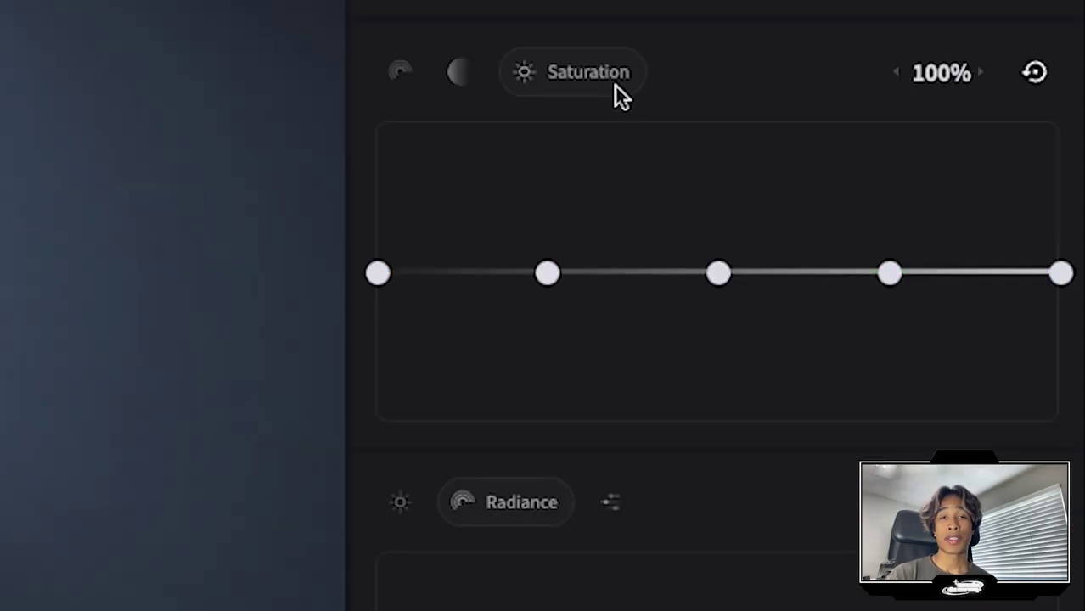
pyautogui.click(397, 71)
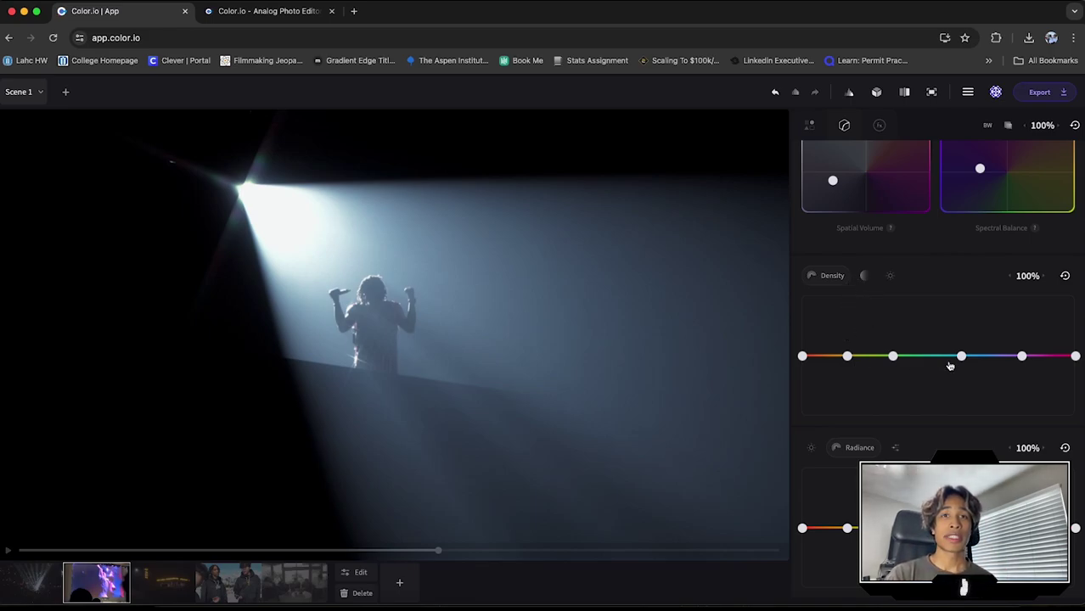
pyautogui.moveTo(960, 357)
pyautogui.mouseDown()
pyautogui.moveTo(962, 367)
pyautogui.moveTo(971, 320)
pyautogui.moveTo(967, 348)
pyautogui.mouseUp()
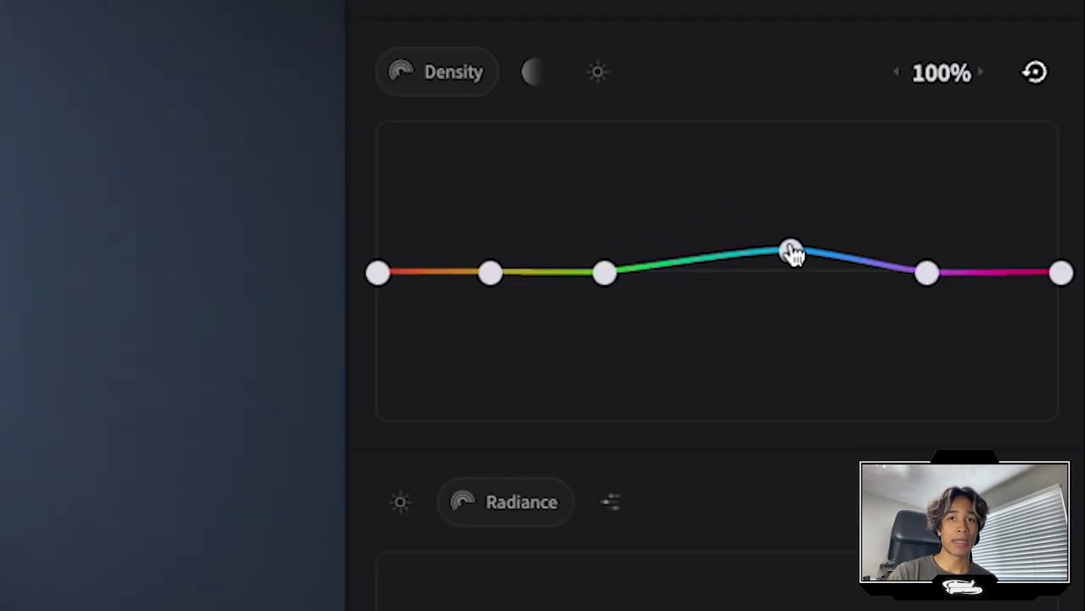
pyautogui.moveTo(790, 252); pyautogui.dragTo(793, 255)
pyautogui.moveTo(968, 348); pyautogui.dragTo(968, 341)
# Boost vibrance in the blue range, then try a saturation dip and reset it flat
pyautogui.click(865, 276)
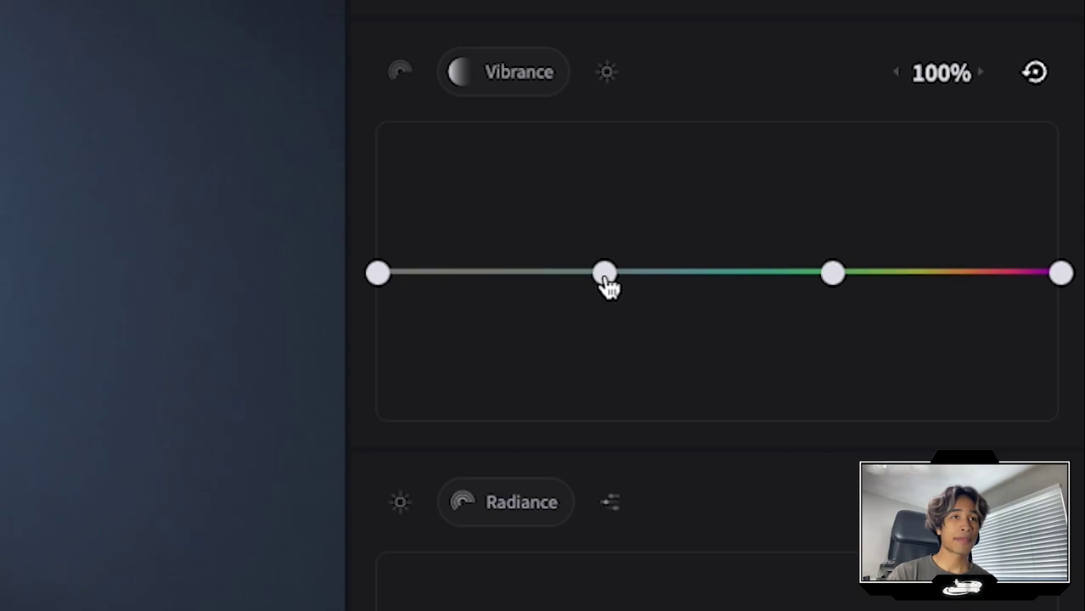
pyautogui.moveTo(606, 284); pyautogui.dragTo(609, 163)
pyautogui.moveTo(894, 314); pyautogui.dragTo(895, 310)
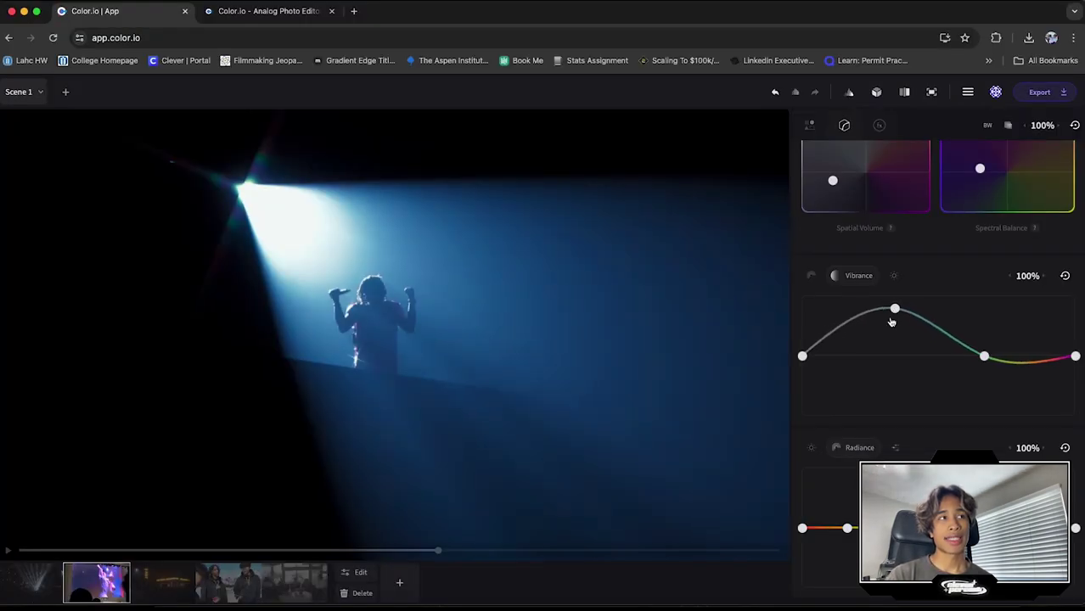
pyautogui.click(893, 275)
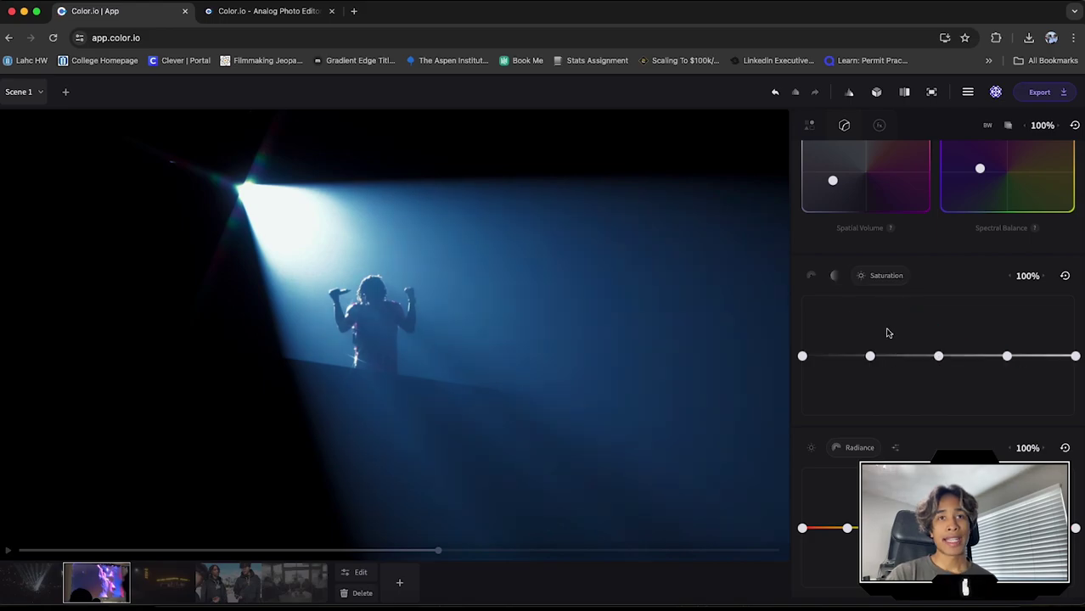
pyautogui.moveTo(937, 355)
pyautogui.mouseDown()
pyautogui.moveTo(938, 341)
pyautogui.moveTo(933, 376)
pyautogui.mouseUp()
pyautogui.doubleClick(933, 376)
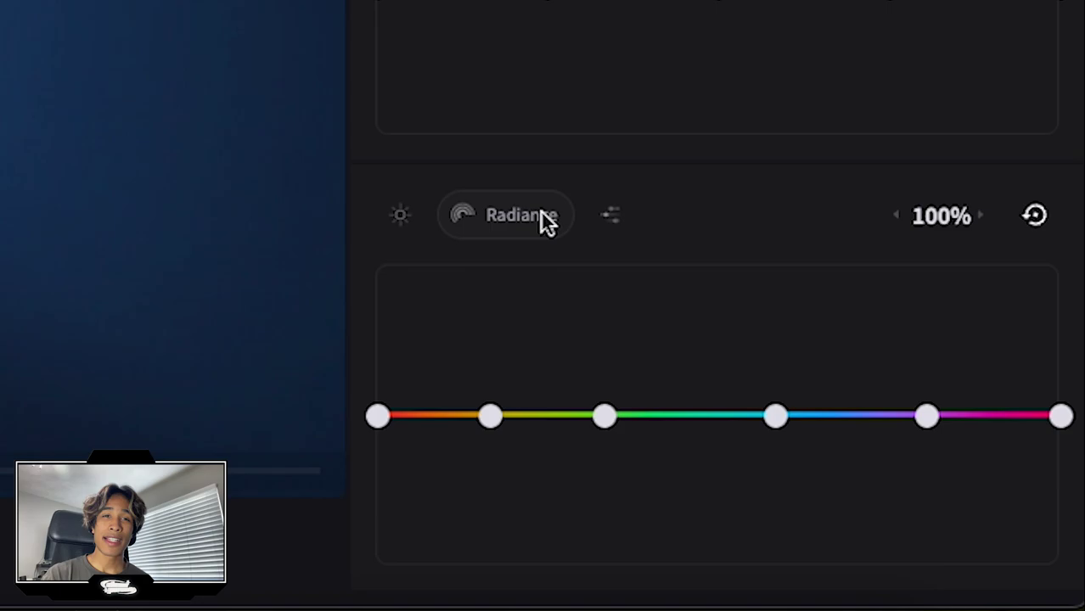
# Lift the Luminance curve's shadow, midtone and upper points into a gentle brightening curve
pyautogui.click(391, 214)
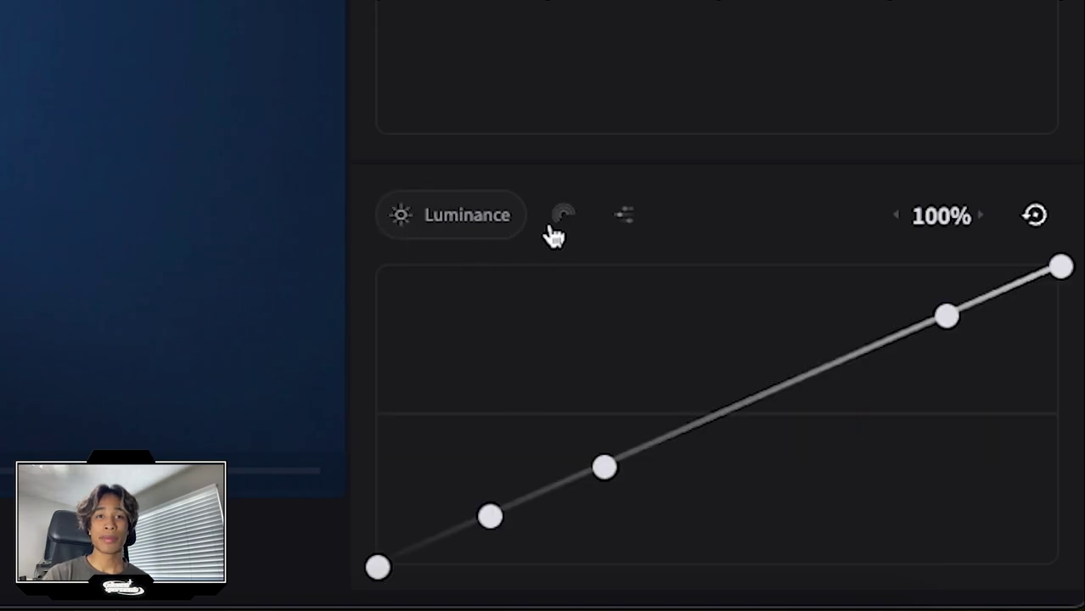
pyautogui.click(550, 220)
pyautogui.click(406, 218)
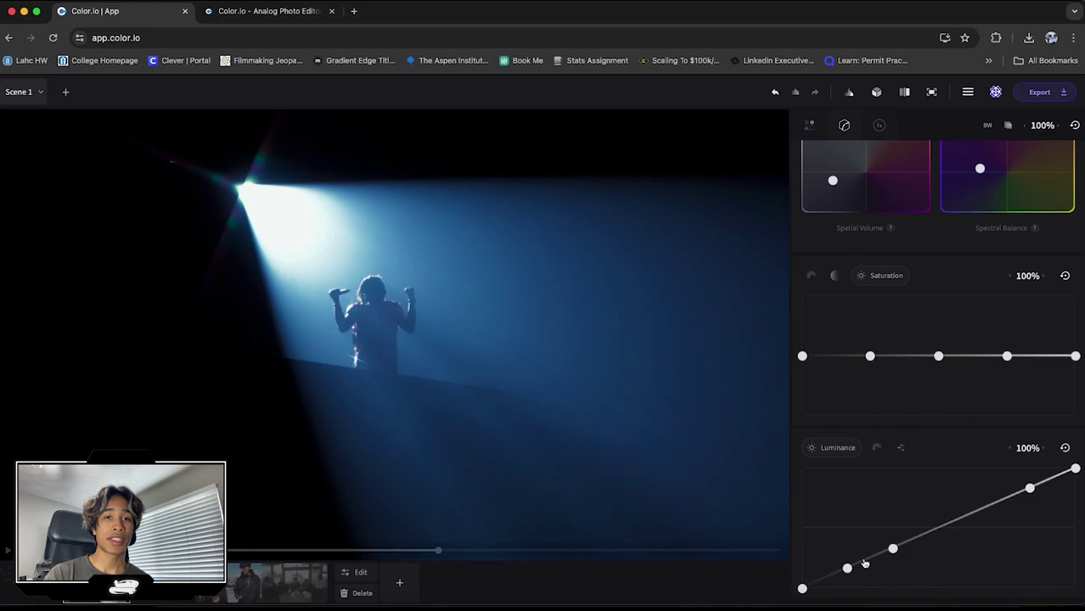
pyautogui.moveTo(892, 550); pyautogui.dragTo(935, 529)
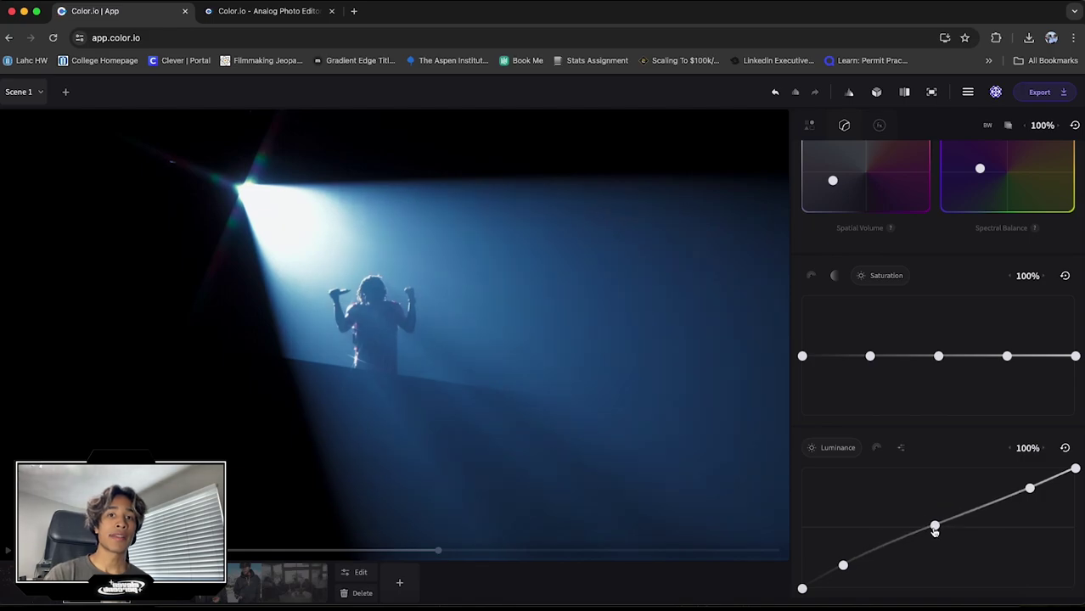
pyautogui.moveTo(1030, 489)
pyautogui.mouseDown()
pyautogui.moveTo(1006, 498)
pyautogui.moveTo(1030, 493)
pyautogui.mouseUp()
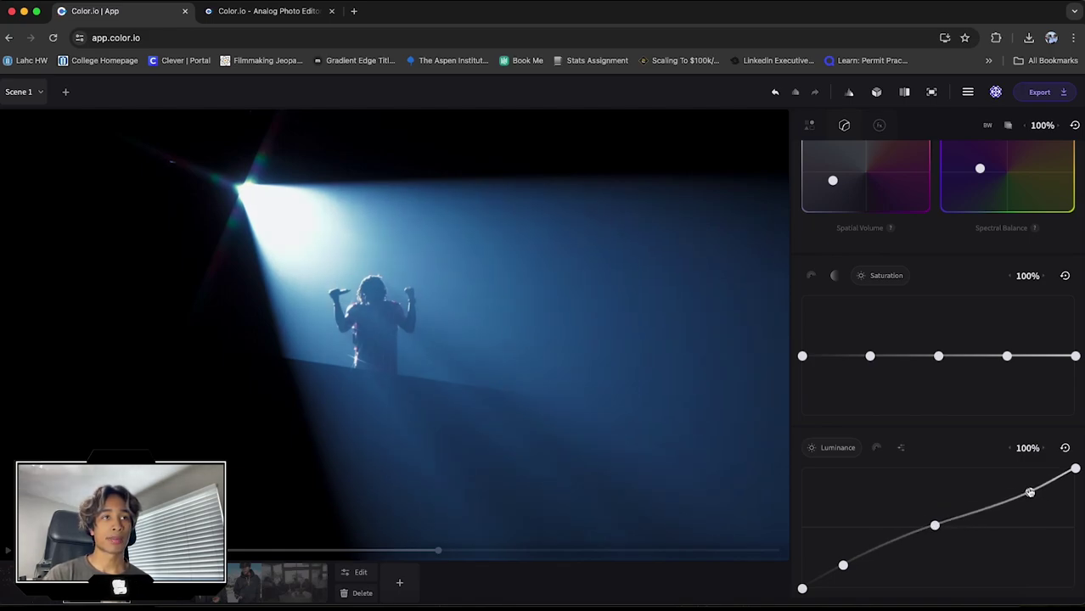
pyautogui.moveTo(843, 567); pyautogui.dragTo(847, 562)
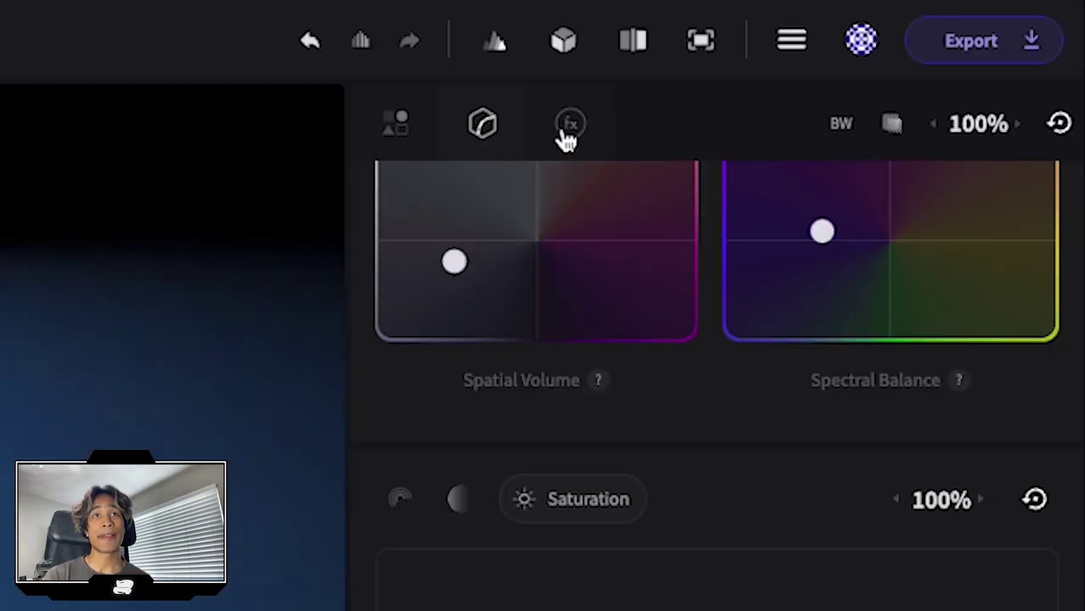
pyautogui.click(878, 126)
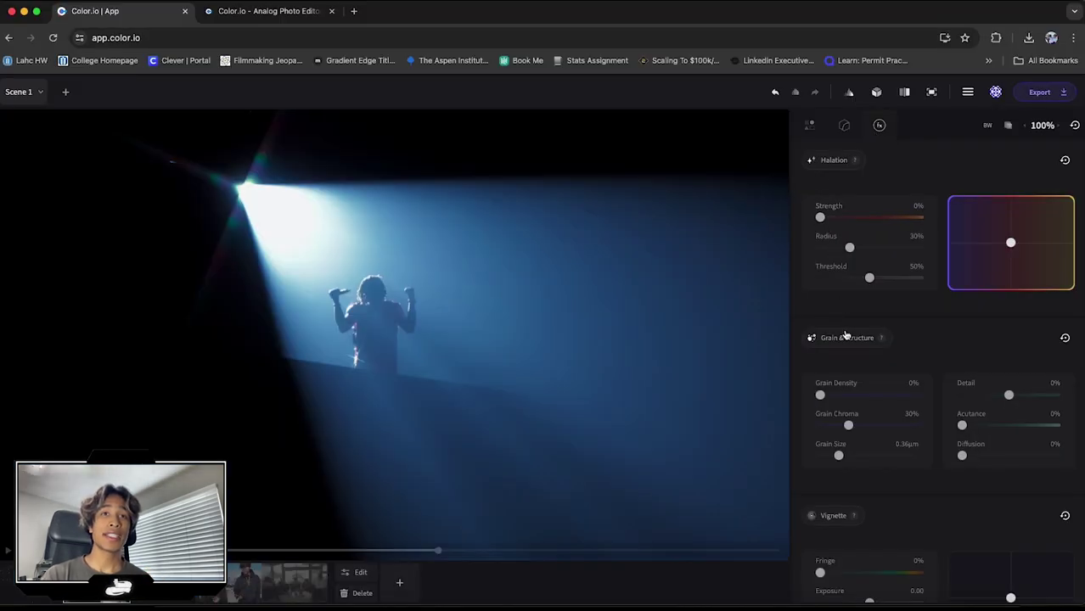
# Dial in halation strength and radius, testing threshold values from 0% up to about 40%
pyautogui.scroll(-2, 843, 357)
pyautogui.scroll(2, 836, 385)
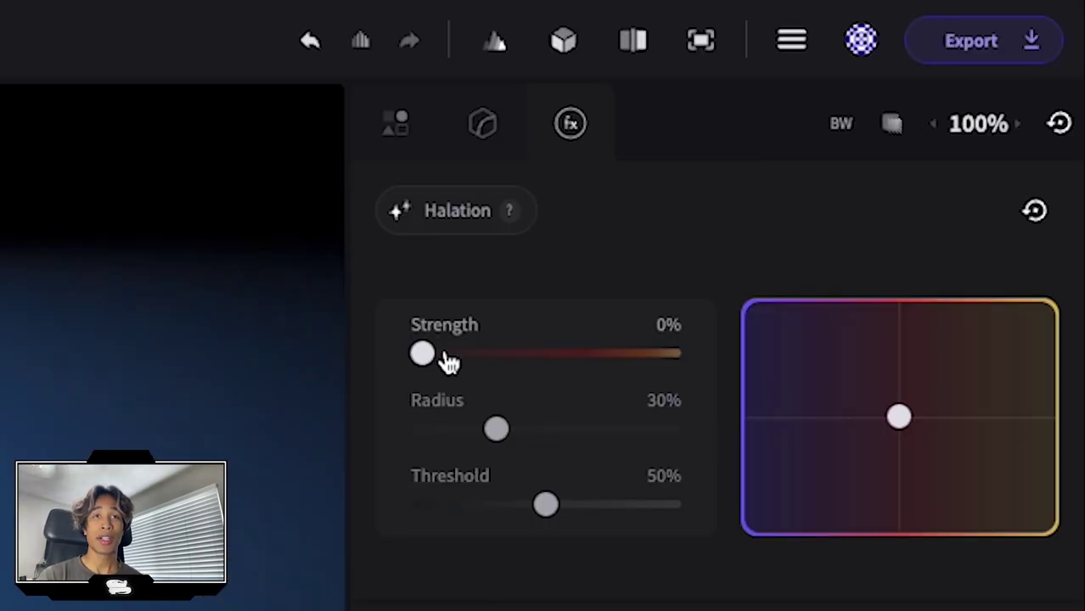
pyautogui.moveTo(448, 362); pyautogui.dragTo(526, 366)
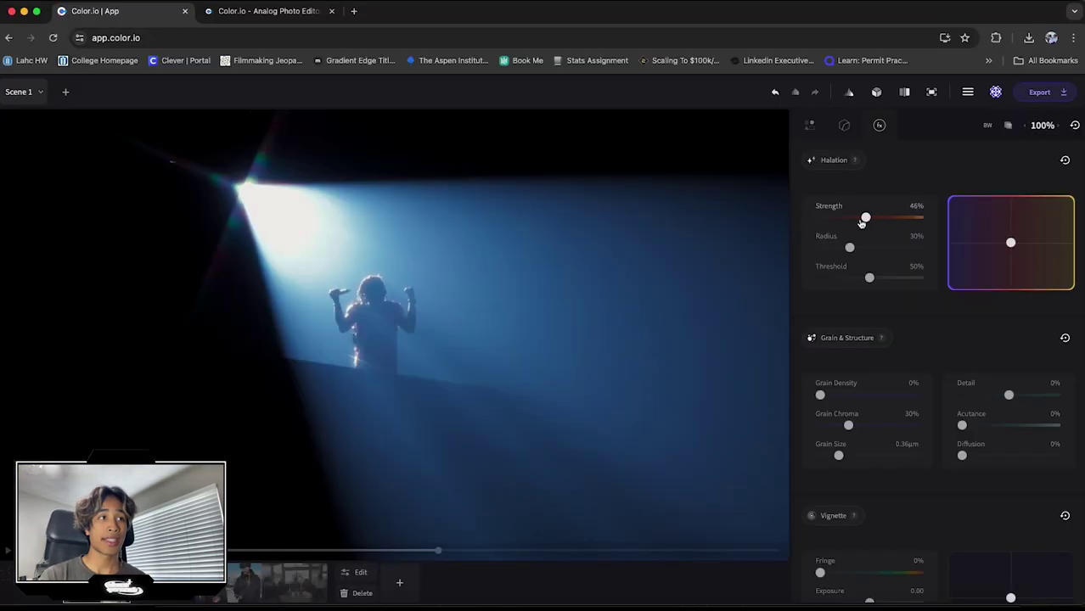
pyautogui.moveTo(863, 220); pyautogui.dragTo(883, 220)
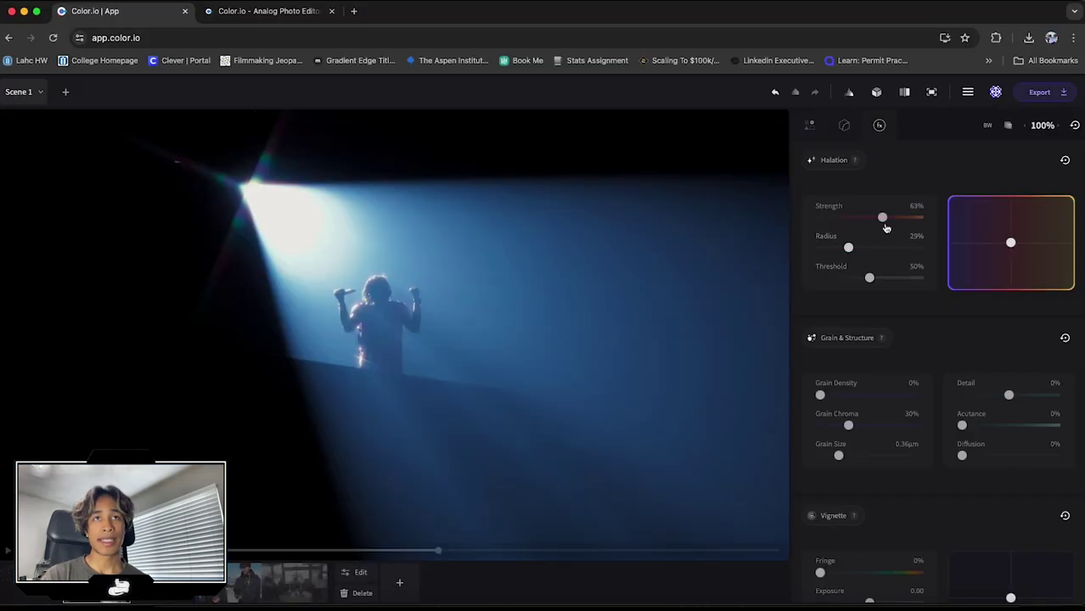
pyautogui.moveTo(882, 217); pyautogui.dragTo(895, 217)
pyautogui.moveTo(848, 247); pyautogui.dragTo(840, 247)
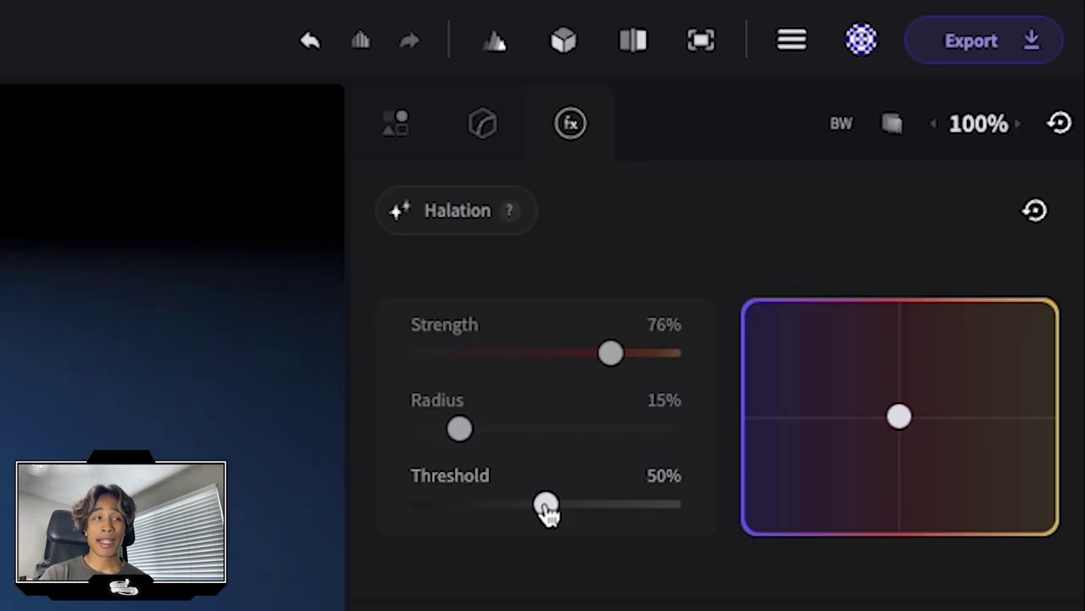
pyautogui.moveTo(871, 281); pyautogui.dragTo(831, 282)
pyautogui.moveTo(449, 522); pyautogui.dragTo(523, 537)
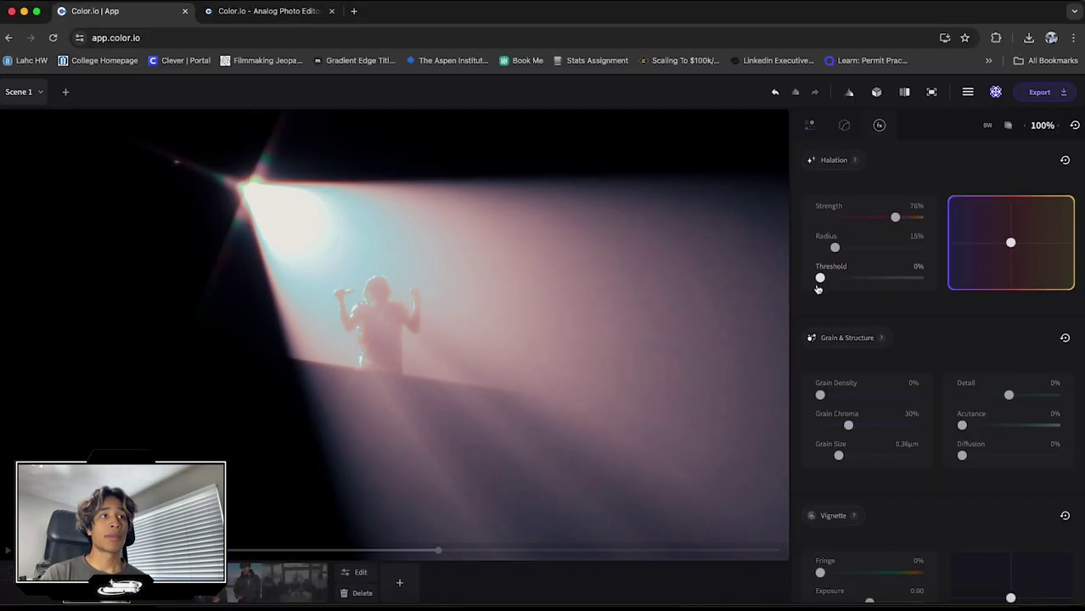
pyautogui.moveTo(860, 291); pyautogui.dragTo(813, 284)
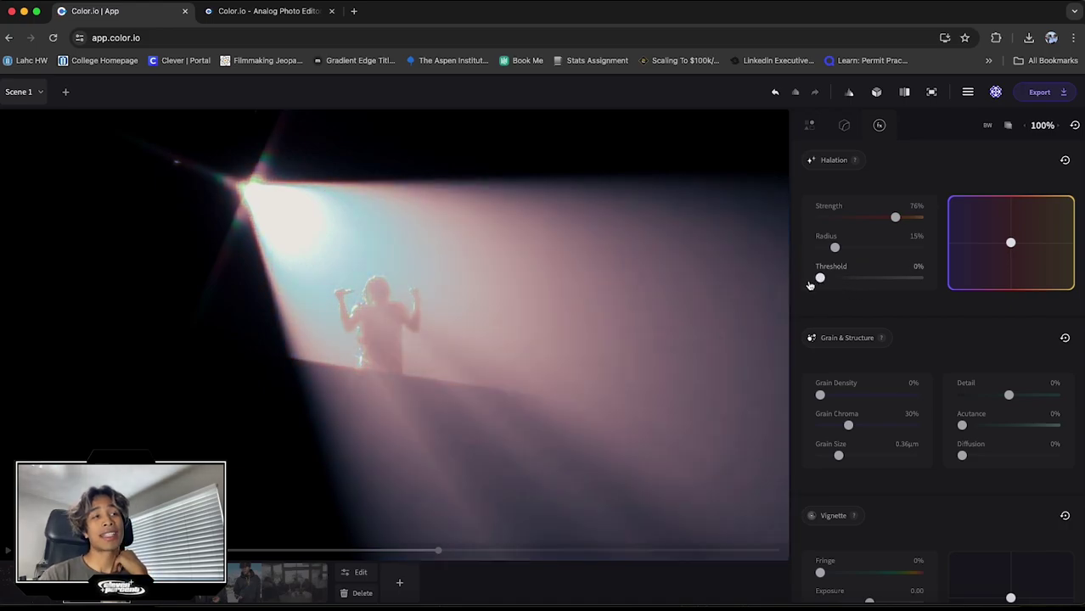
pyautogui.moveTo(820, 286); pyautogui.dragTo(863, 278)
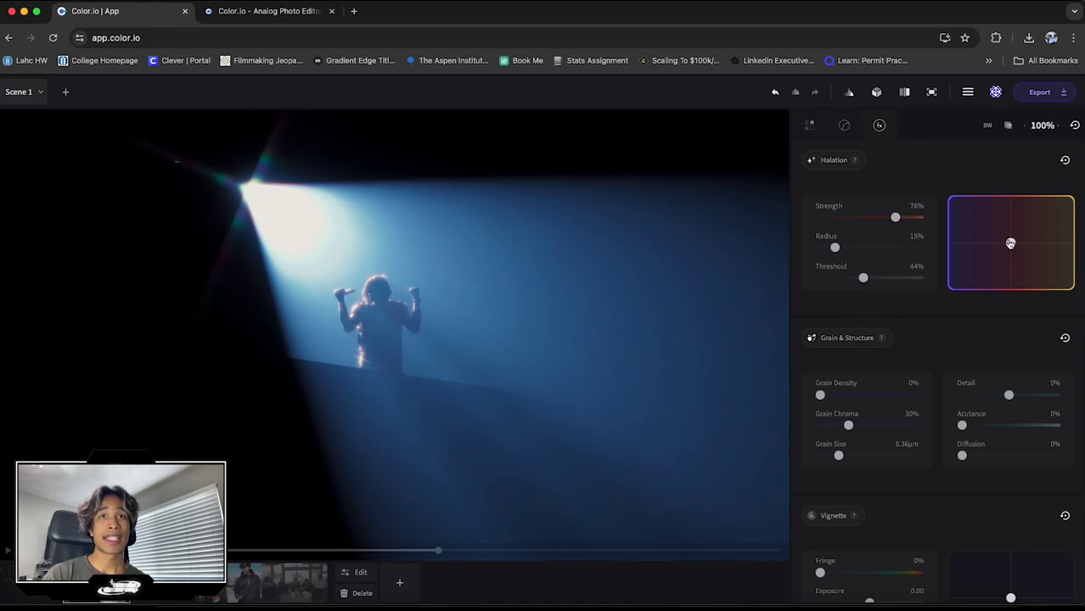
# Shift the halation tint slightly and settle on 79% strength with about 20% radius
pyautogui.moveTo(1010, 243); pyautogui.dragTo(979, 246)
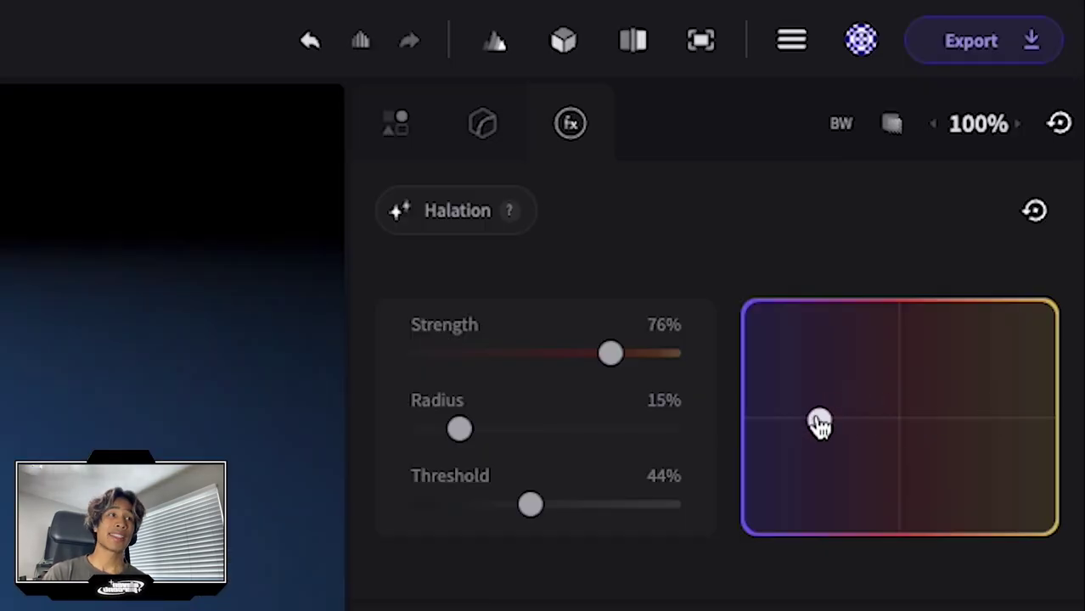
pyautogui.moveTo(819, 425); pyautogui.dragTo(881, 418)
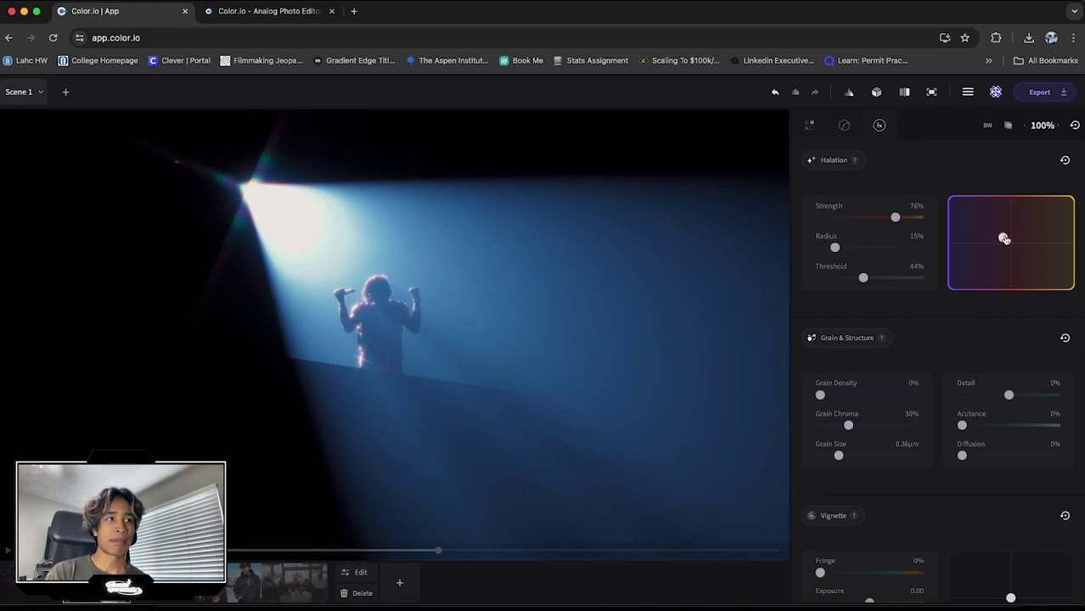
pyautogui.moveTo(1003, 241); pyautogui.dragTo(1001, 235)
pyautogui.moveTo(834, 247); pyautogui.dragTo(842, 250)
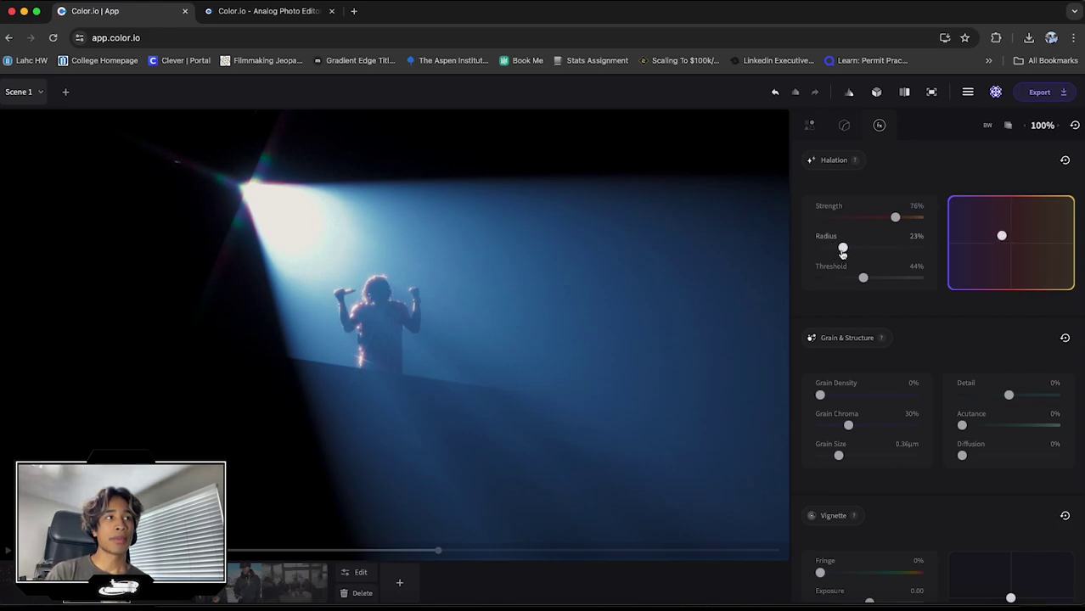
pyautogui.moveTo(894, 218); pyautogui.dragTo(900, 219)
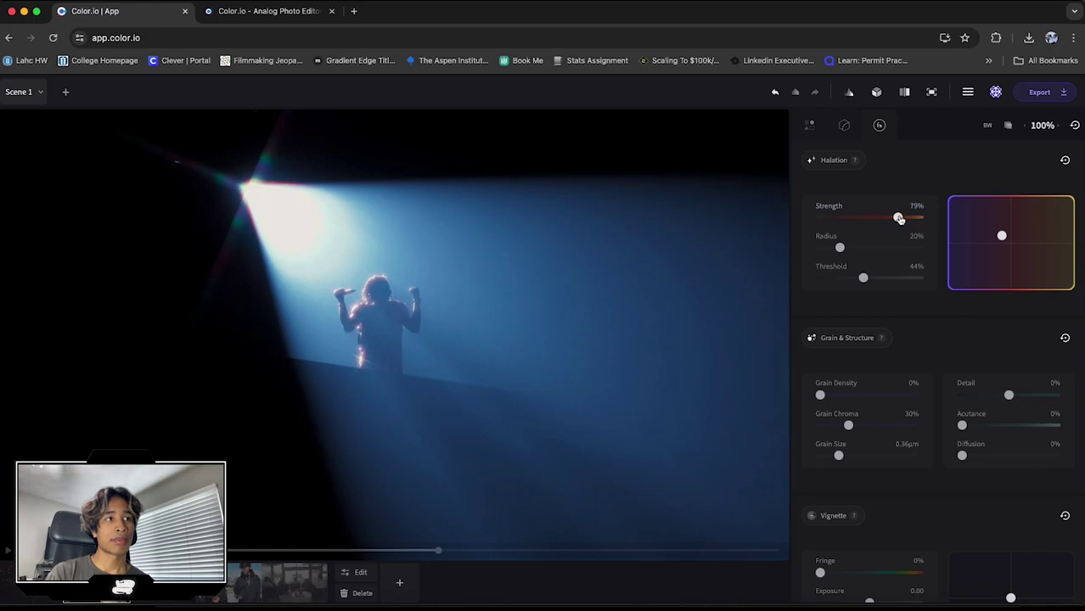
# Add uncoloured film grain at 0.26µm size and ease its density back to about 37%
pyautogui.scroll(-2, 843, 344)
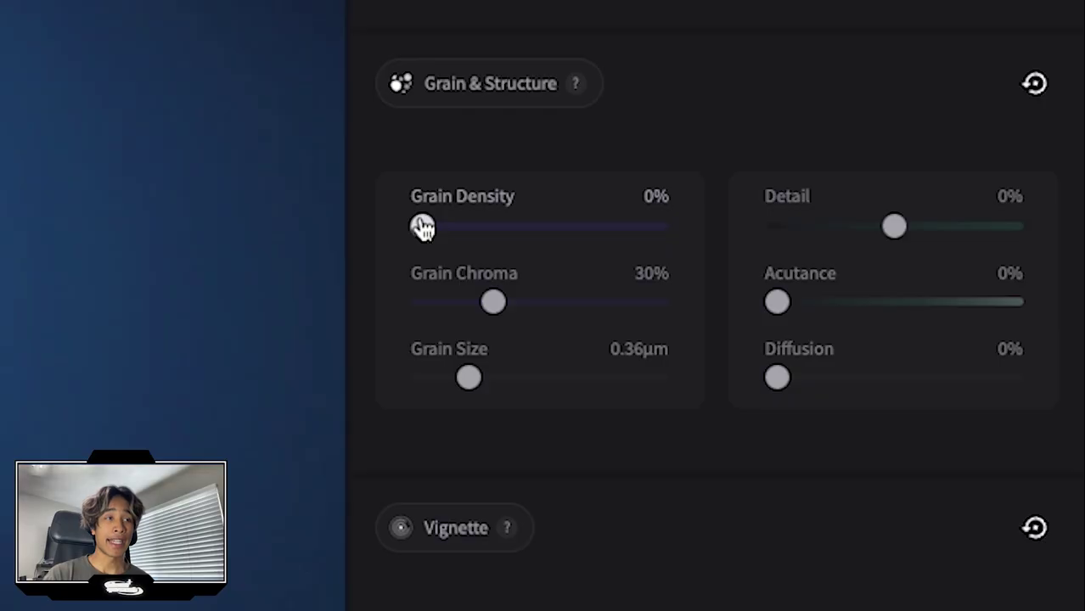
pyautogui.moveTo(820, 341); pyautogui.dragTo(832, 344)
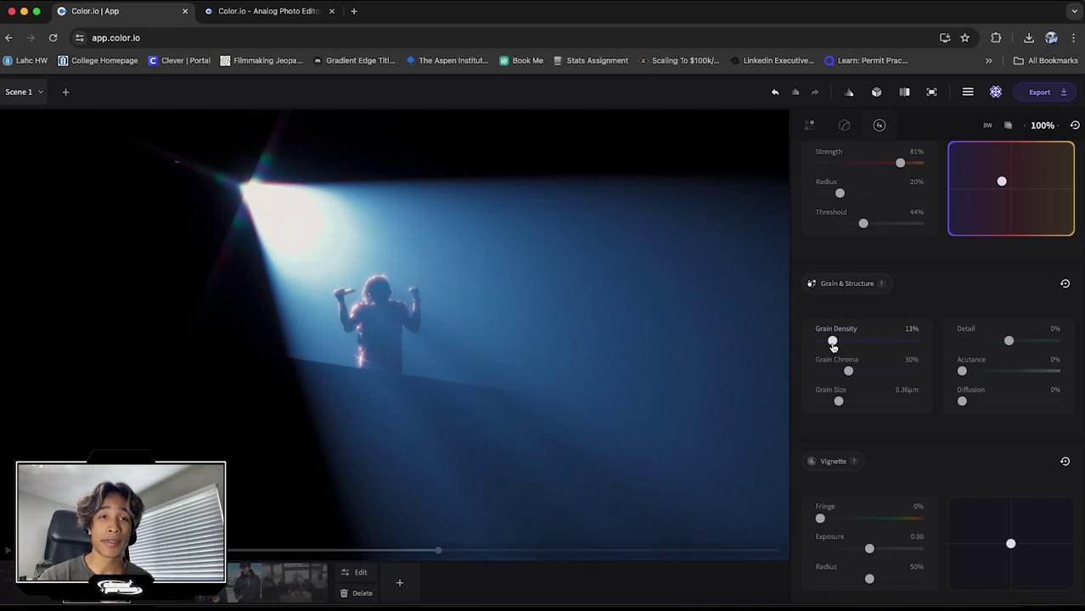
pyautogui.moveTo(838, 345); pyautogui.dragTo(859, 349)
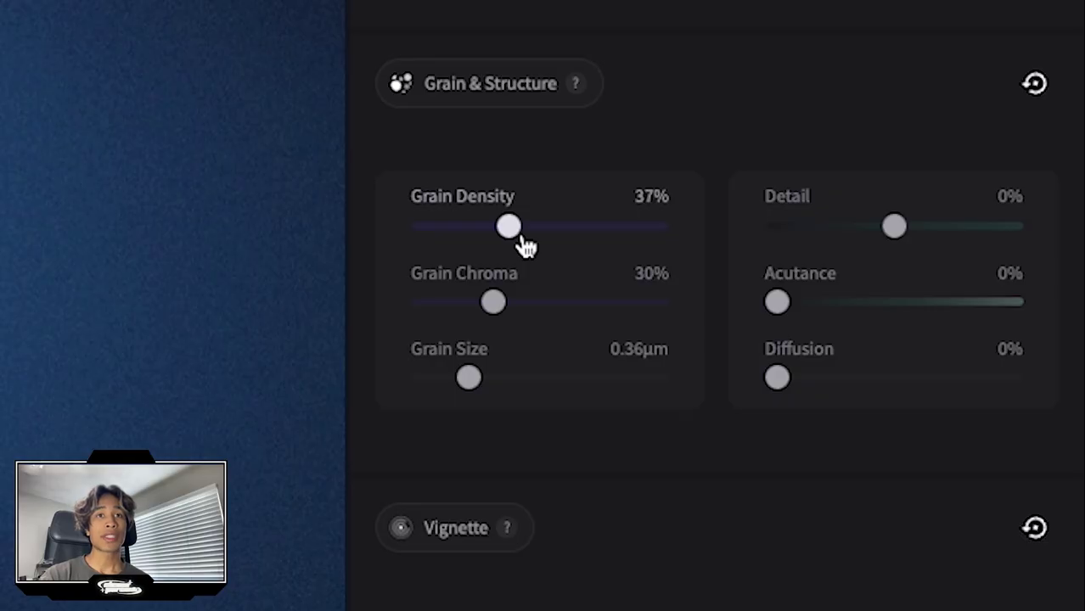
pyautogui.moveTo(519, 237); pyautogui.dragTo(704, 227)
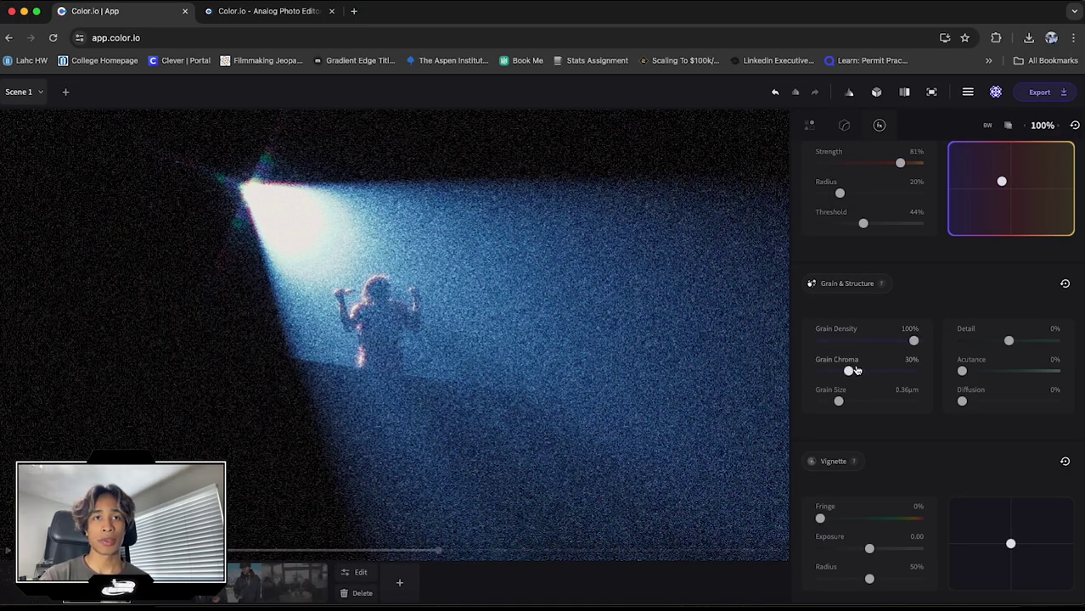
pyautogui.moveTo(849, 371); pyautogui.dragTo(946, 375)
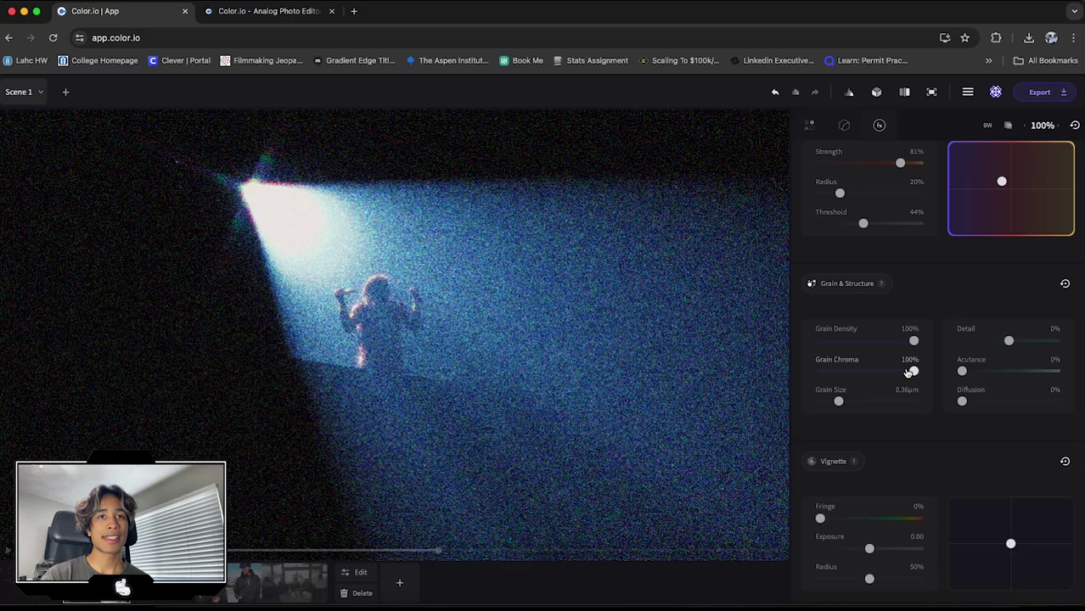
pyautogui.moveTo(910, 374); pyautogui.dragTo(821, 370)
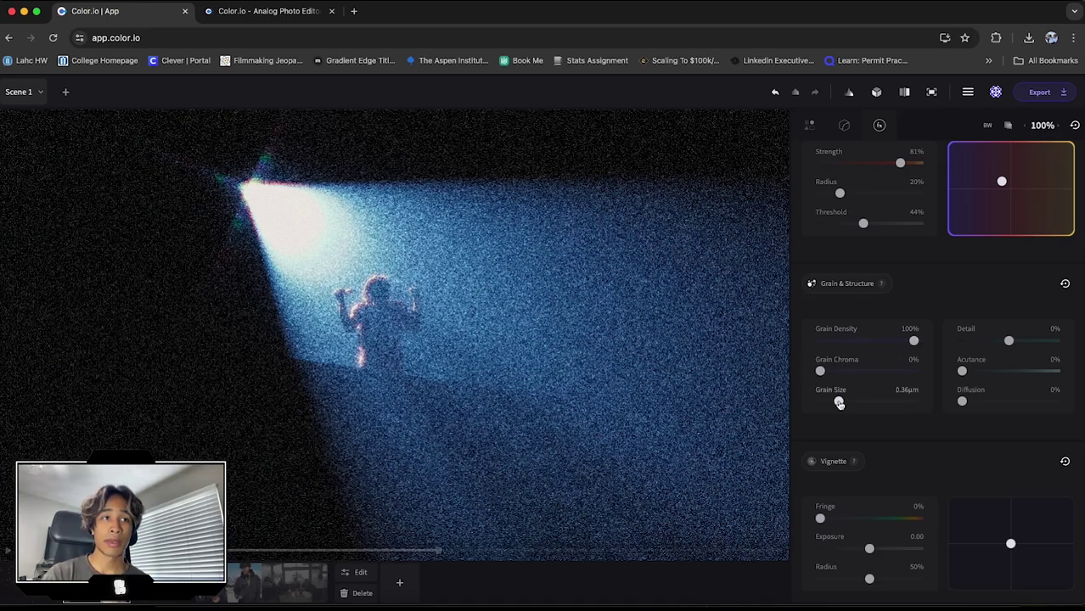
pyautogui.moveTo(839, 403)
pyautogui.mouseDown()
pyautogui.moveTo(927, 409)
pyautogui.moveTo(827, 401)
pyautogui.mouseUp()
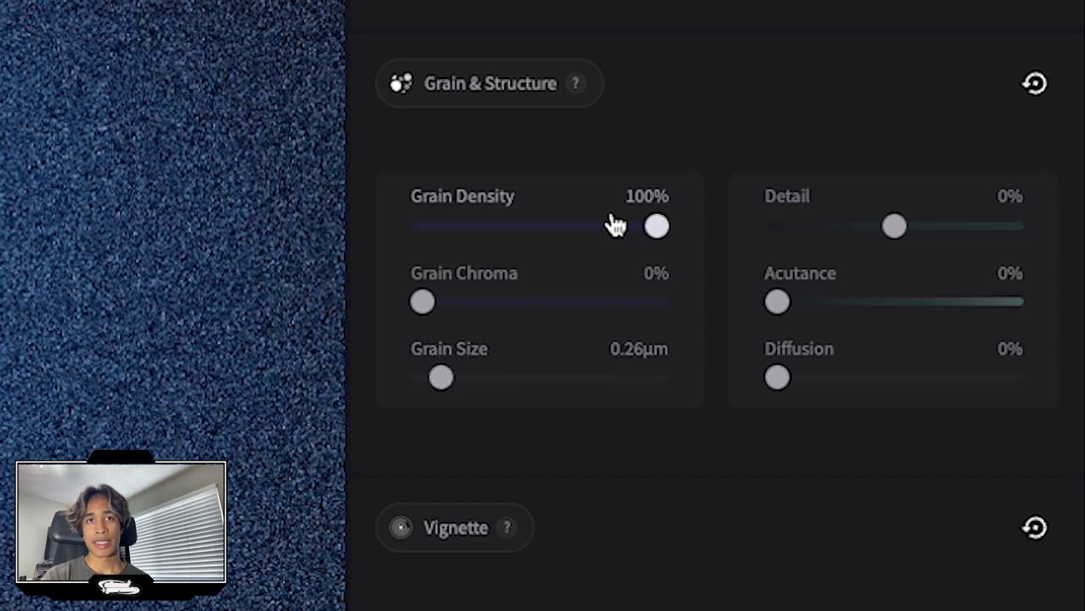
pyautogui.moveTo(655, 227); pyautogui.dragTo(546, 223)
pyautogui.moveTo(872, 339); pyautogui.dragTo(853, 339)
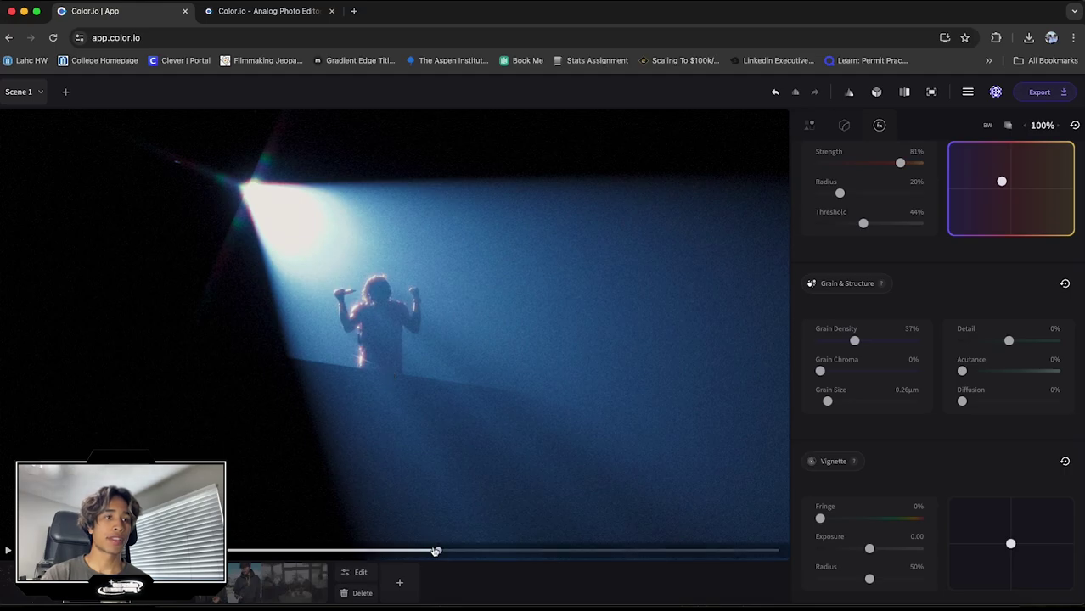
# Select the concert light-beam clip and lower its Glow Strength to about 49%
pyautogui.click(23, 594)
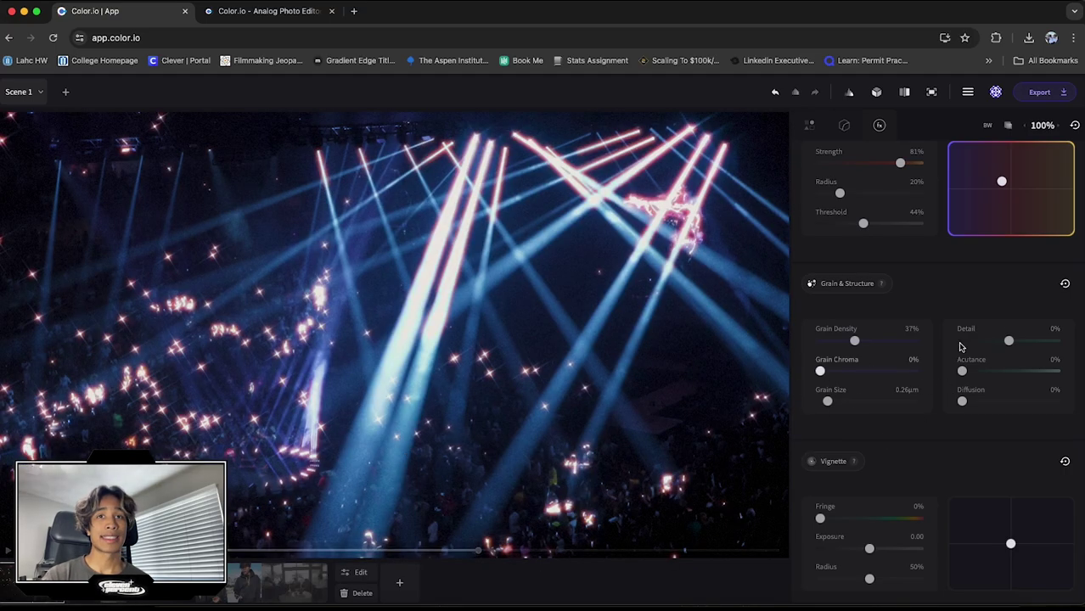
pyautogui.moveTo(901, 162); pyautogui.dragTo(874, 166)
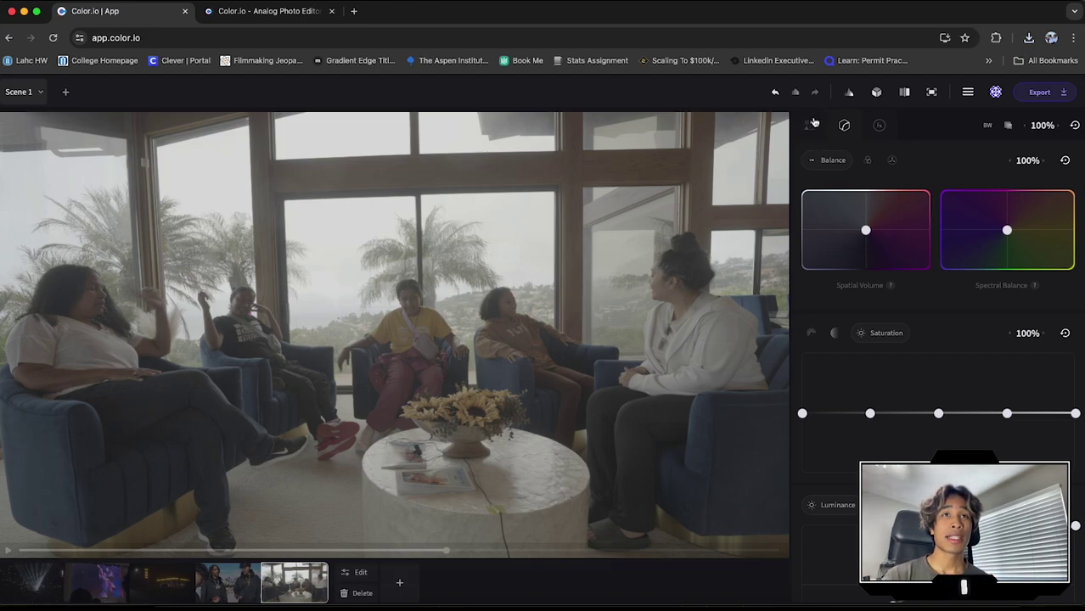
# Set the interview clip's input colour space to S-Log3 S-Gamut3
pyautogui.click(813, 124)
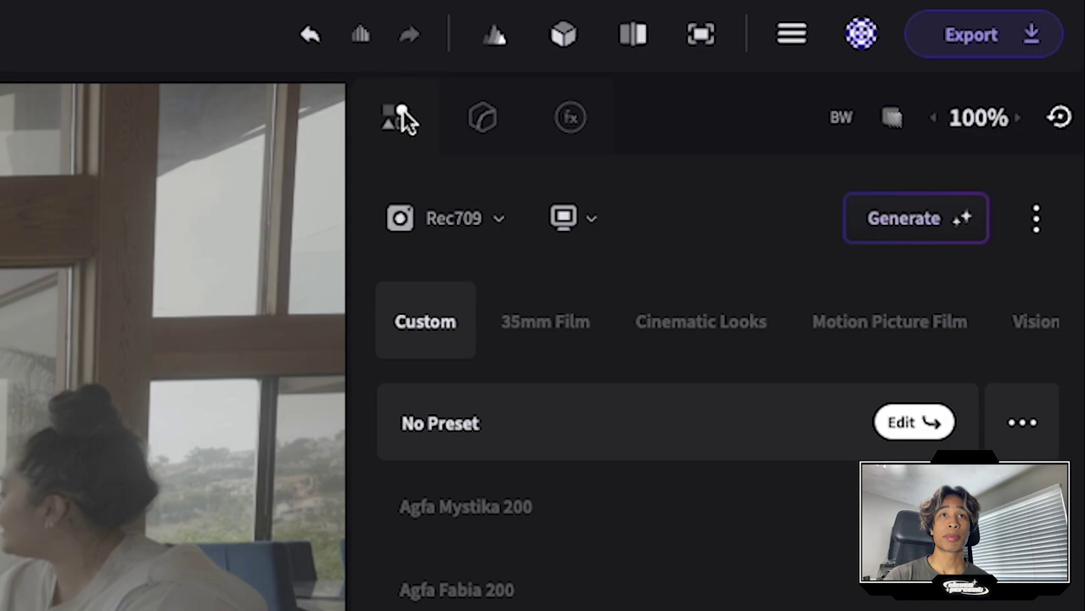
pyautogui.click(459, 219)
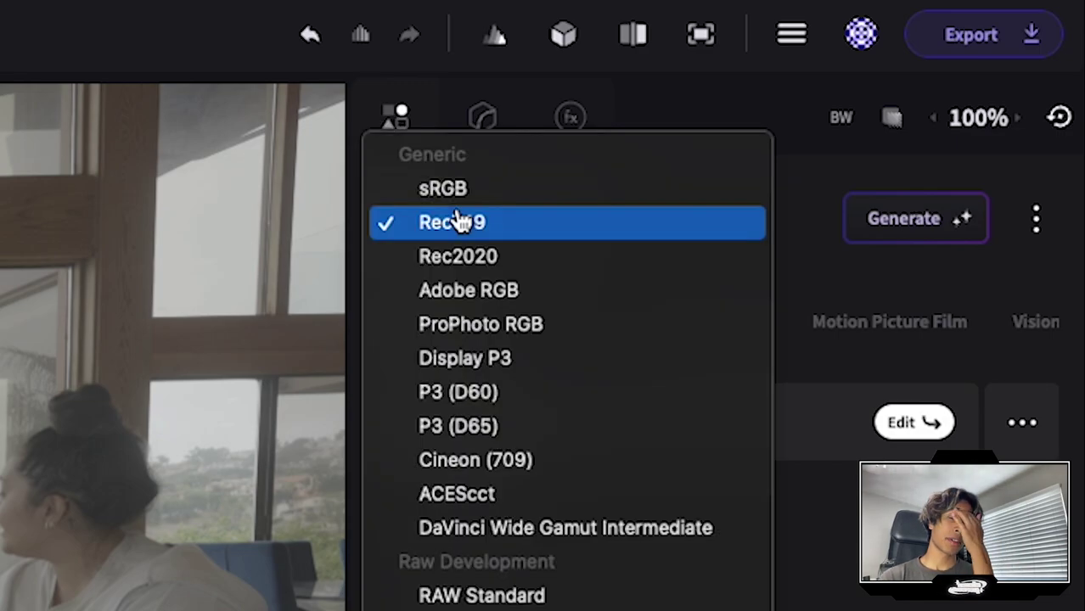
pyautogui.scroll(-5, 463, 426)
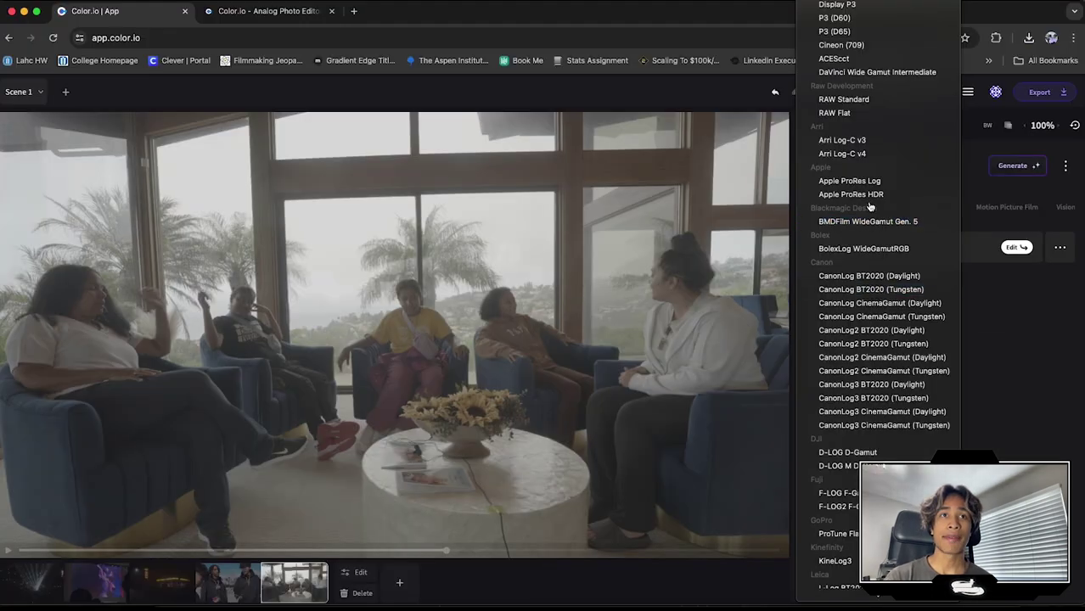
pyautogui.scroll(-2, 849, 315)
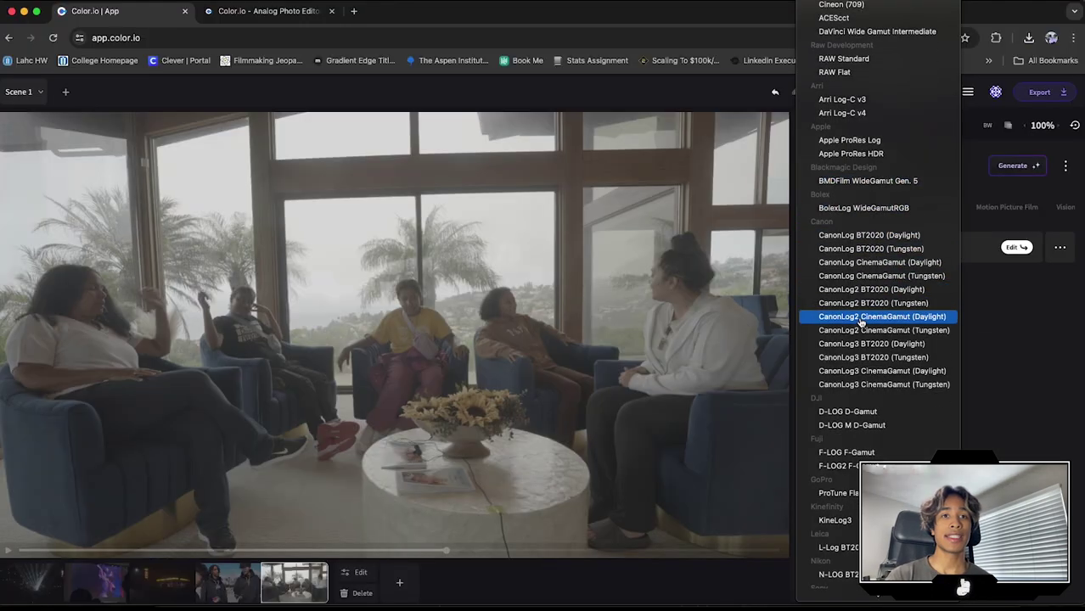
pyautogui.scroll(-6, 841, 463)
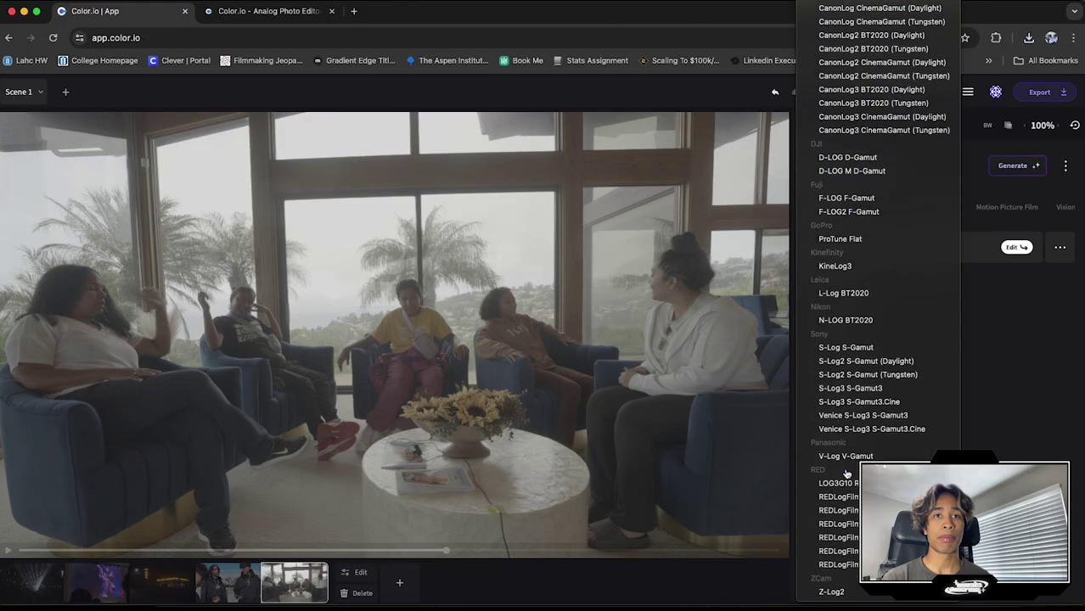
pyautogui.scroll(7, 851, 309)
pyautogui.scroll(-7, 851, 309)
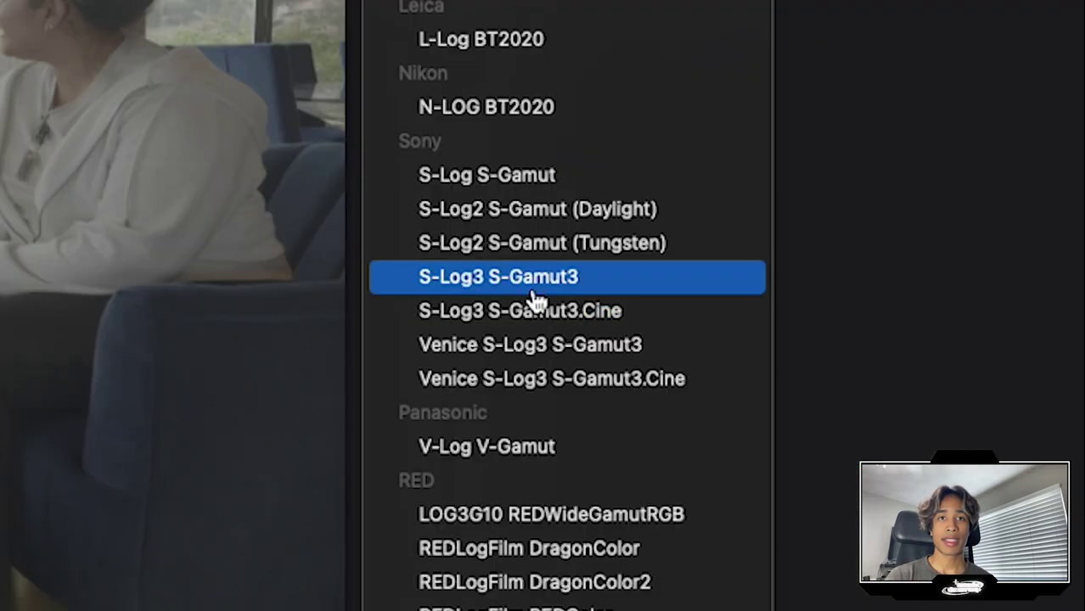
pyautogui.click(864, 391)
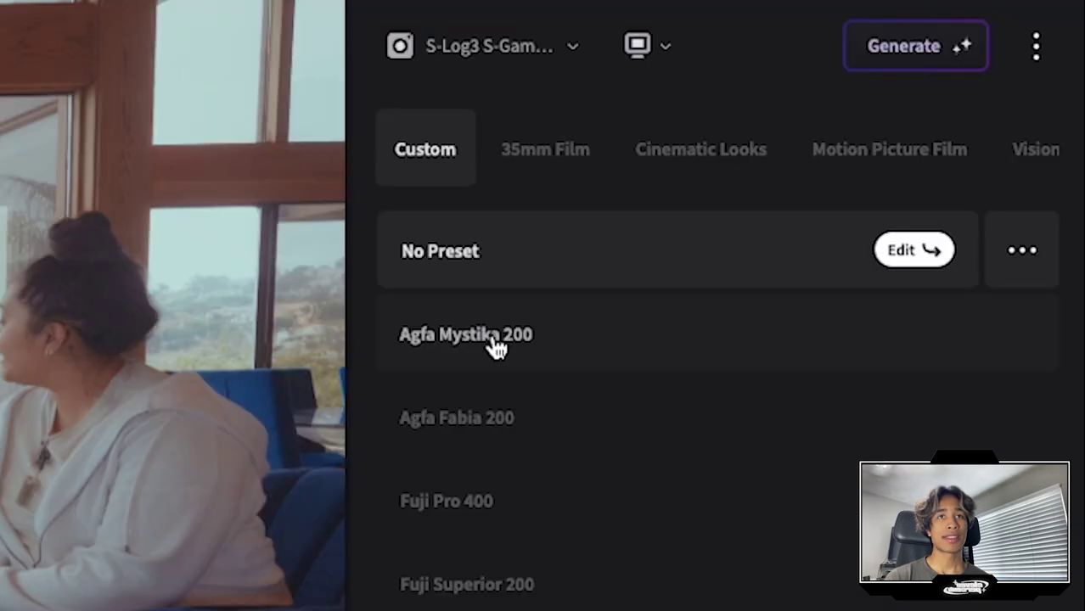
# Preview the Agfa Mystika 200 look and lift spatial volume, then return to No Preset
pyautogui.click(849, 288)
pyautogui.click(842, 125)
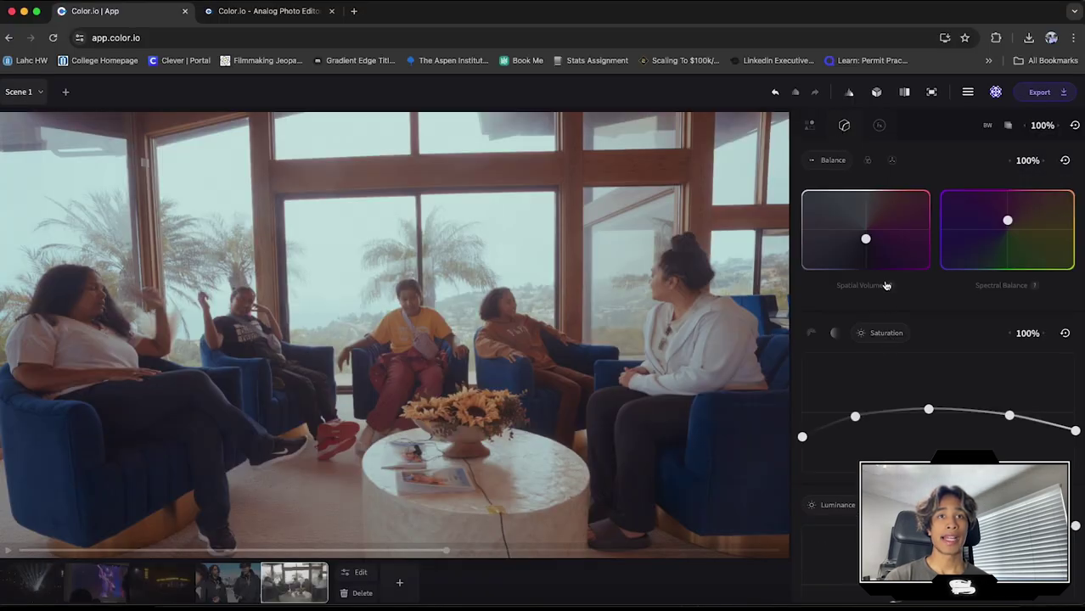
pyautogui.press('super+z')
pyautogui.click(845, 127)
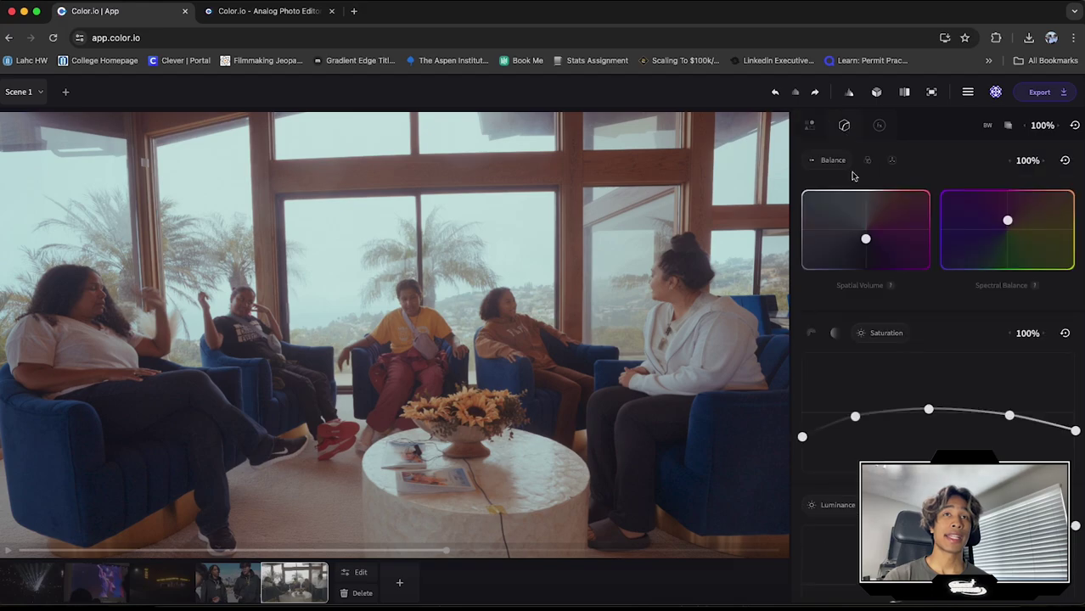
pyautogui.moveTo(868, 243); pyautogui.dragTo(868, 229)
pyautogui.click(810, 125)
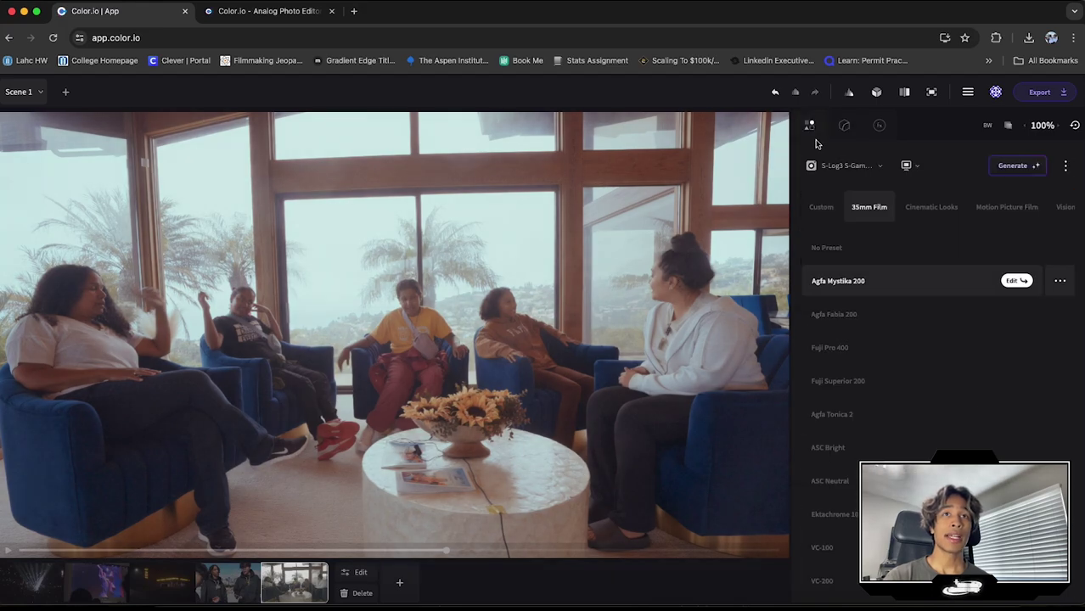
pyautogui.click(825, 247)
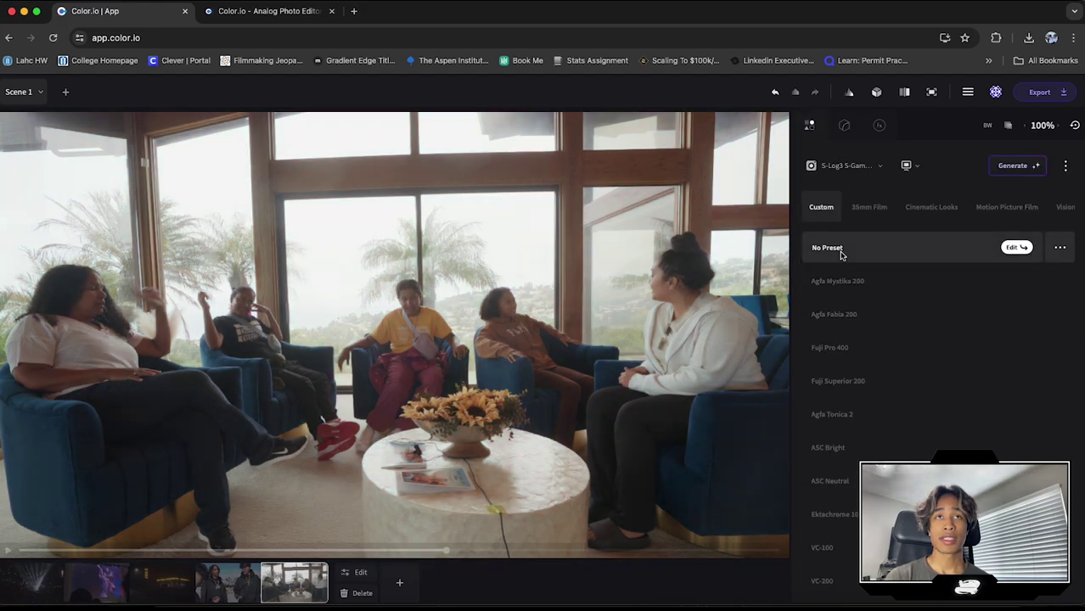
pyautogui.click(845, 125)
# Reshape the luminance curve to brighten the highlights and deepen the shadows
pyautogui.scroll(-1, 893, 297)
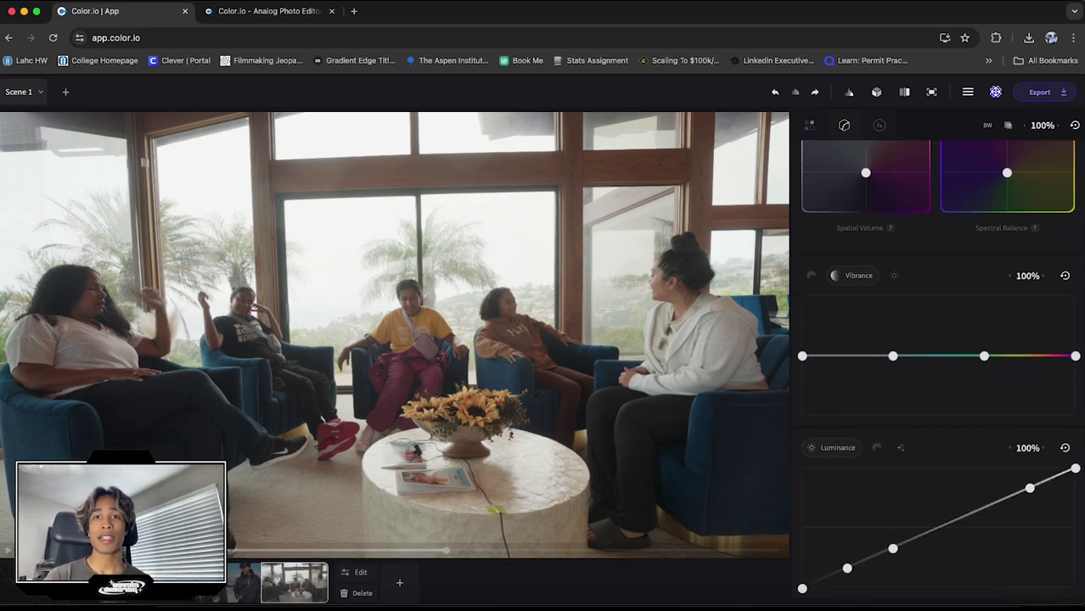
pyautogui.moveTo(1030, 491); pyautogui.dragTo(1007, 491)
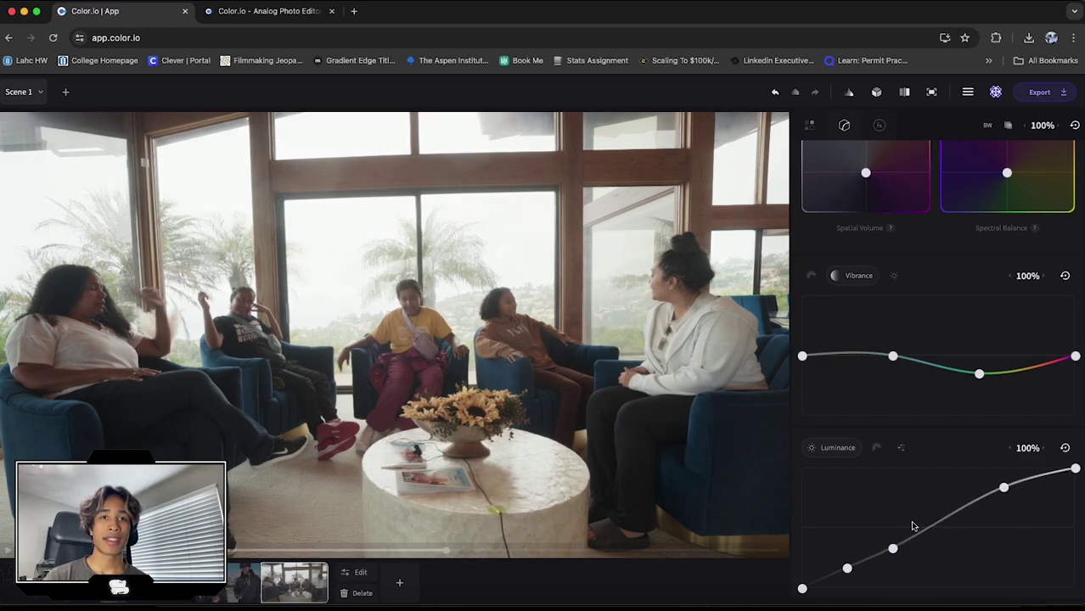
pyautogui.moveTo(847, 568); pyautogui.dragTo(876, 563)
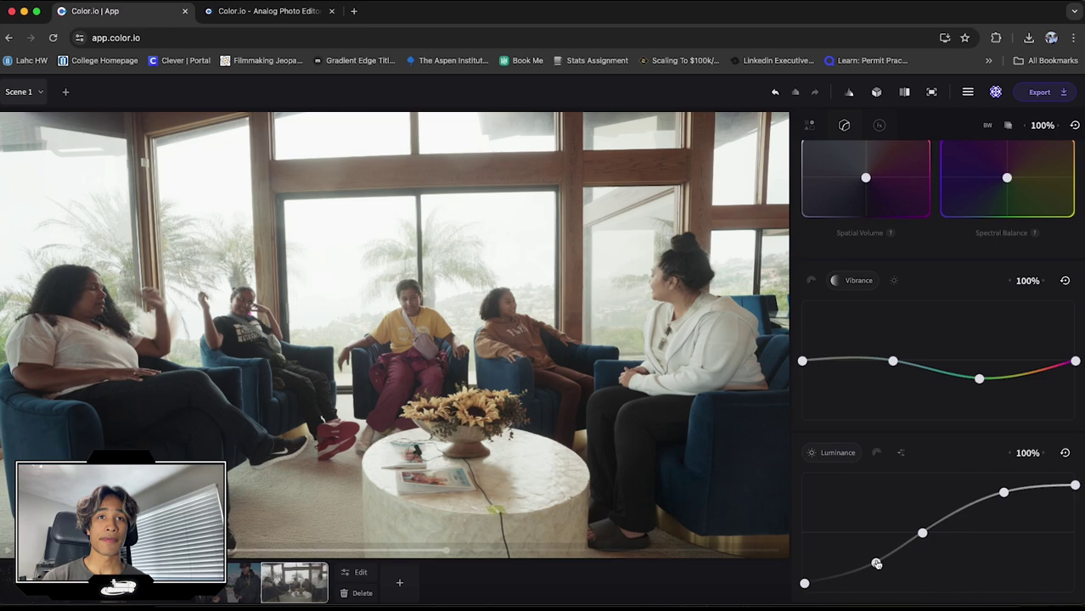
# Raise the density curve in the orange hues for richer warm colour
pyautogui.scroll(2, 880, 461)
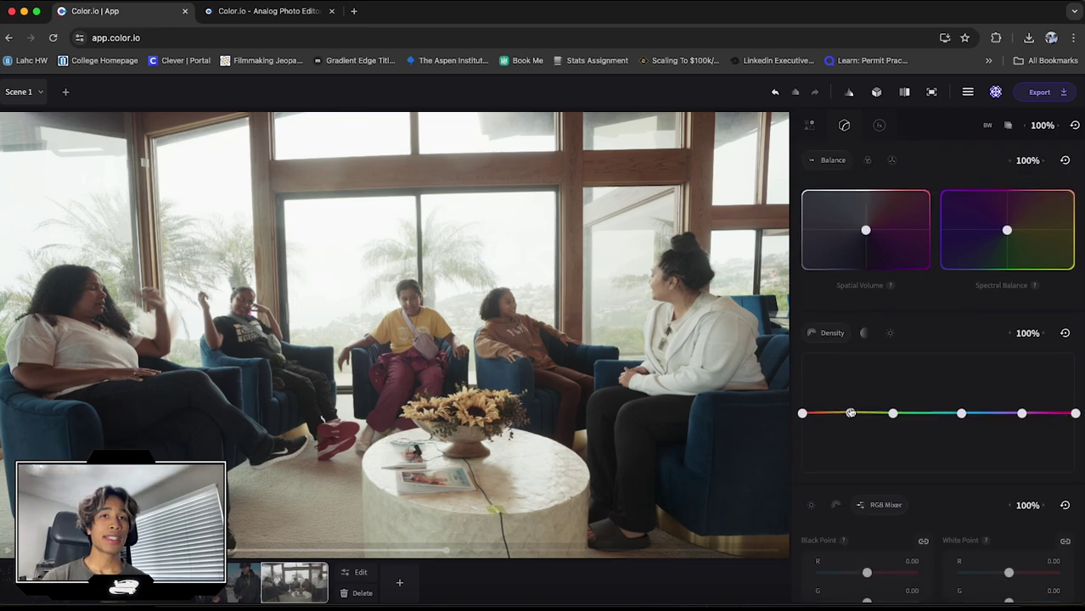
pyautogui.moveTo(849, 399); pyautogui.dragTo(849, 382)
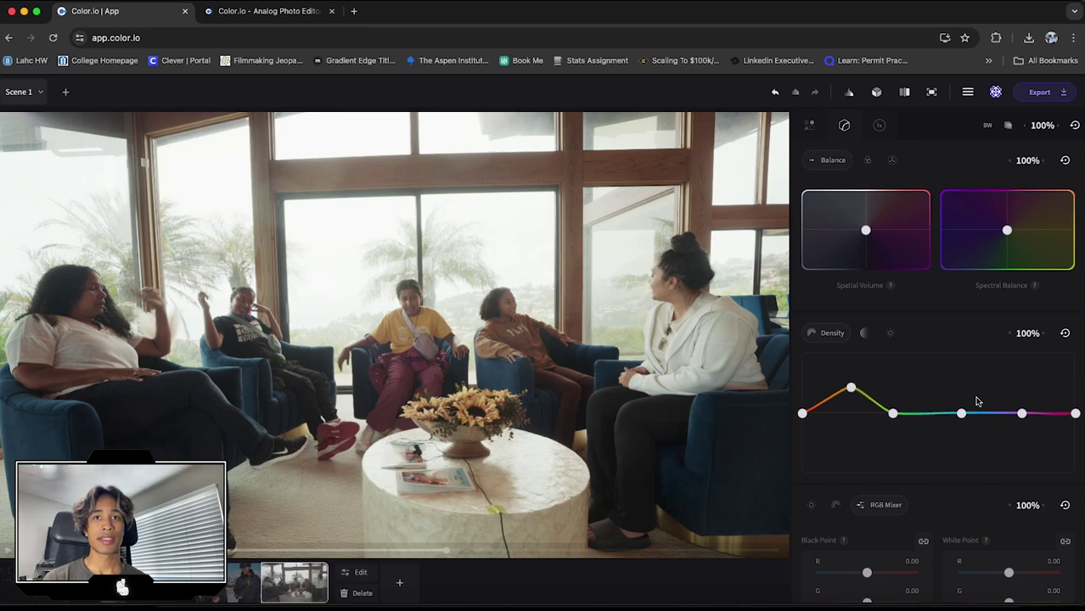
pyautogui.moveTo(962, 415); pyautogui.dragTo(961, 413)
pyautogui.click(879, 126)
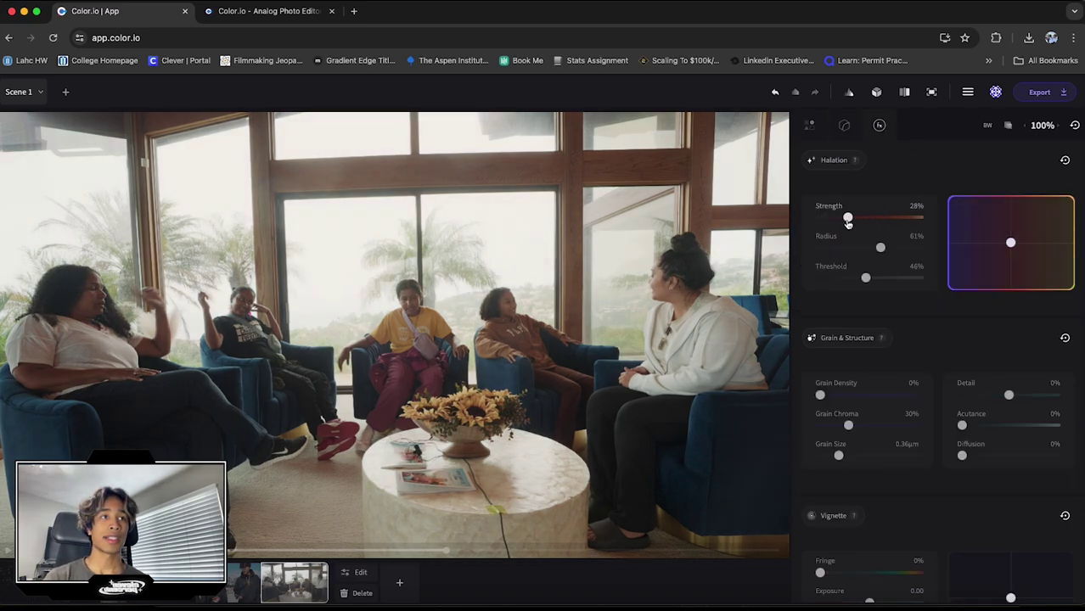
# Set halation to 71% strength, 6% radius and 16% threshold on the interview clip
pyautogui.moveTo(880, 249); pyautogui.dragTo(856, 247)
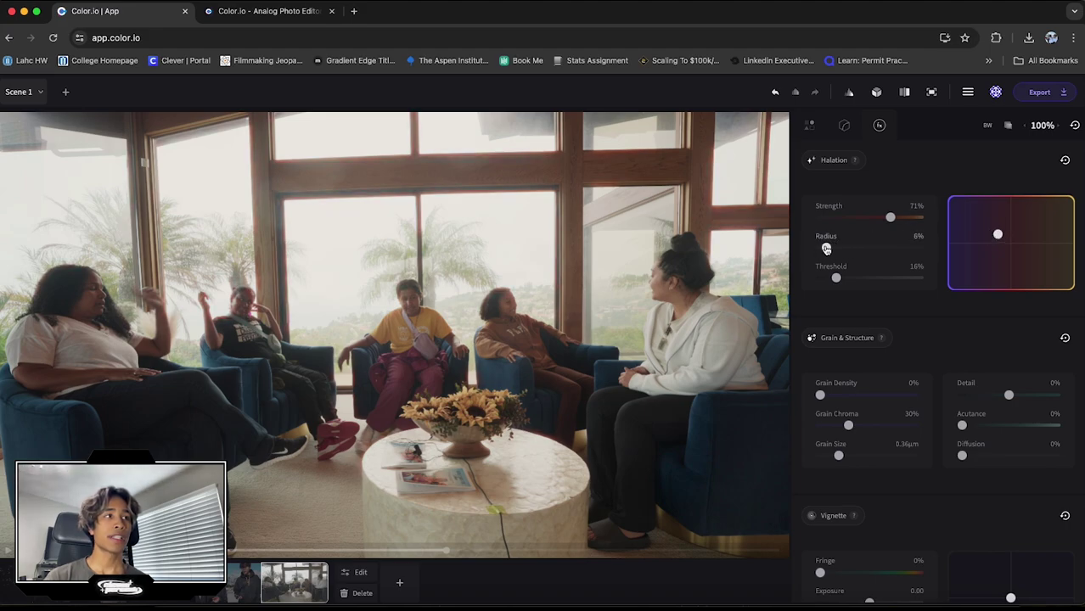
pyautogui.scroll(10, 198, 320)
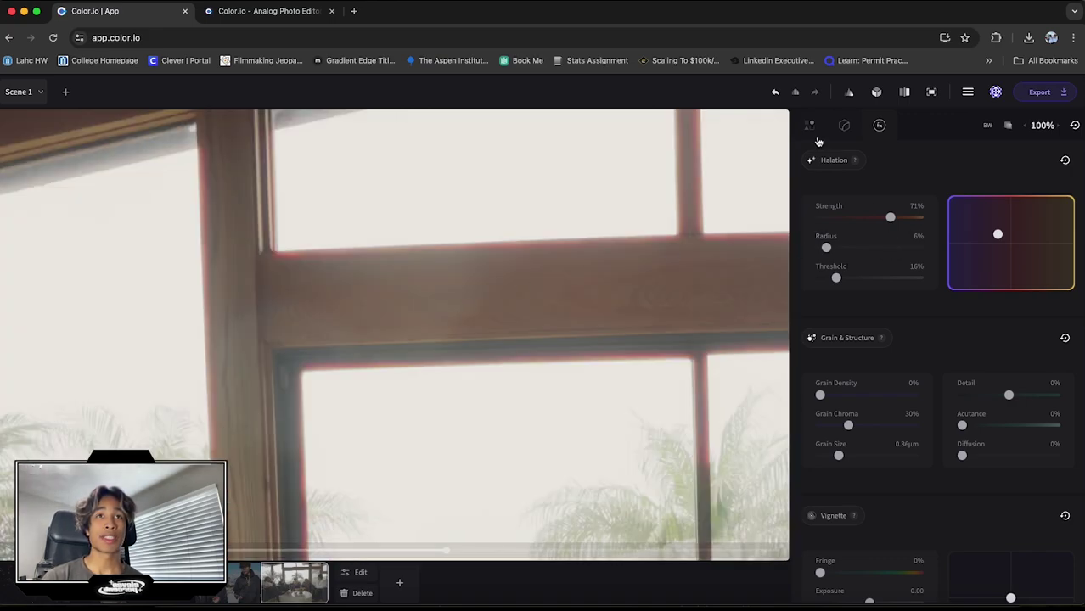
# Return to the film preset list and scroll through the looks
pyautogui.click(810, 125)
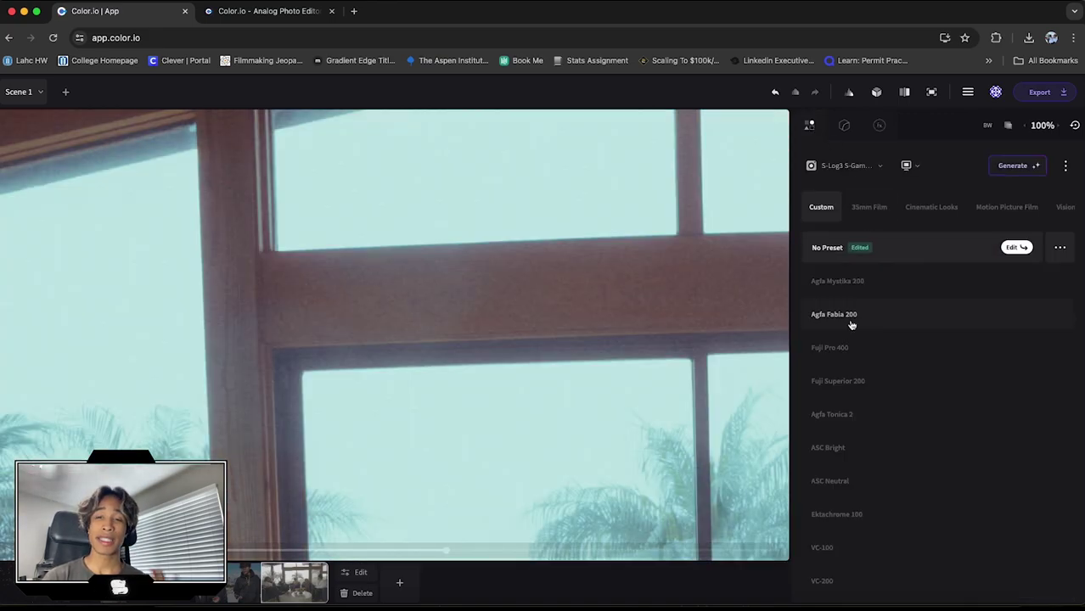
pyautogui.scroll(-10, 847, 441)
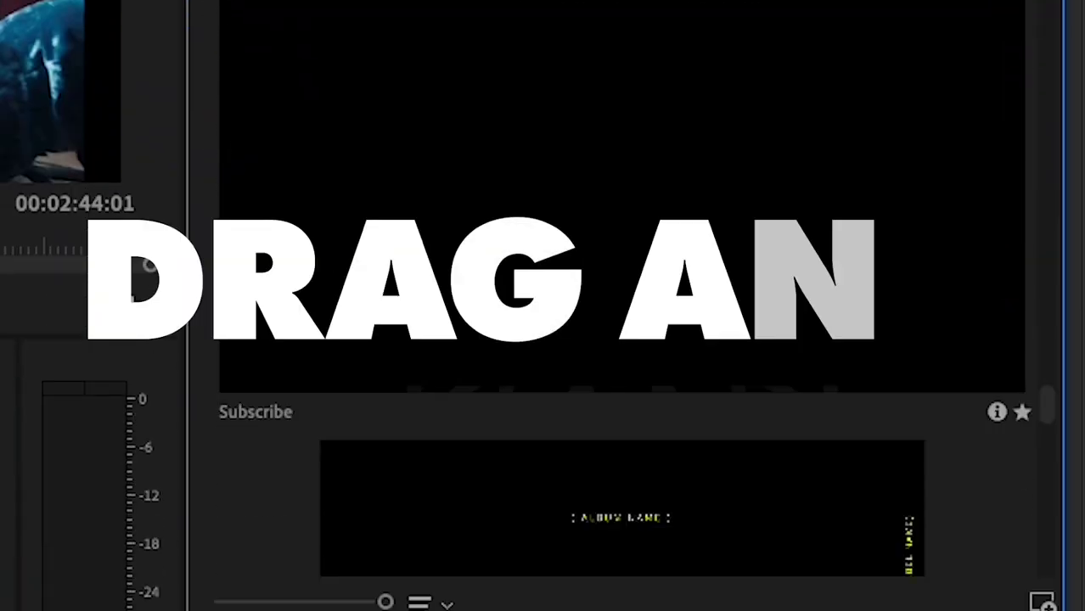
# Scroll down through the Essential Graphics templates toward Title 11
pyautogui.scroll(-10, 332, 281)
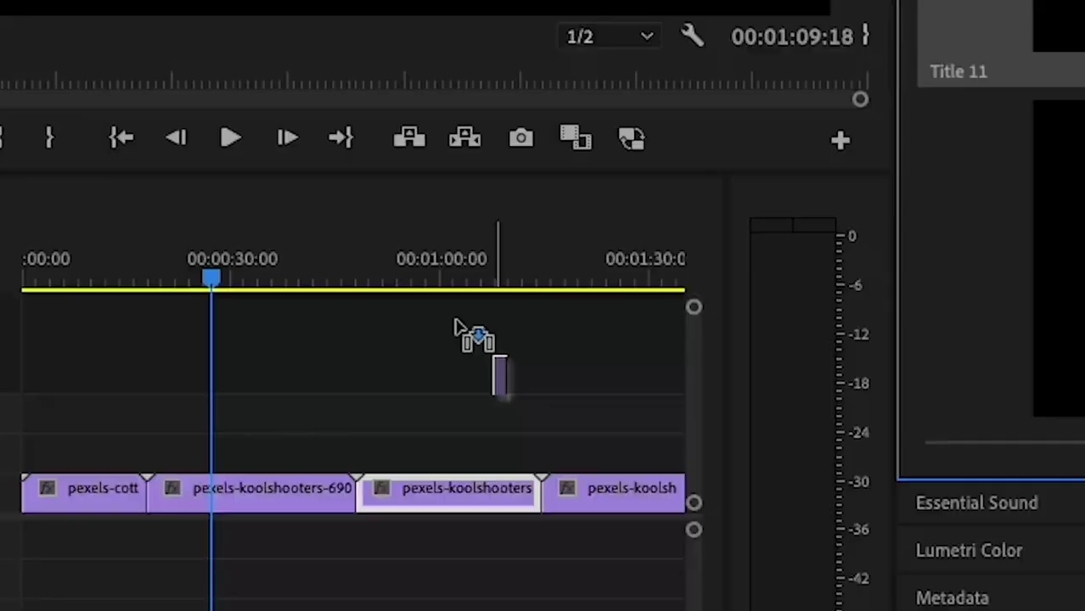